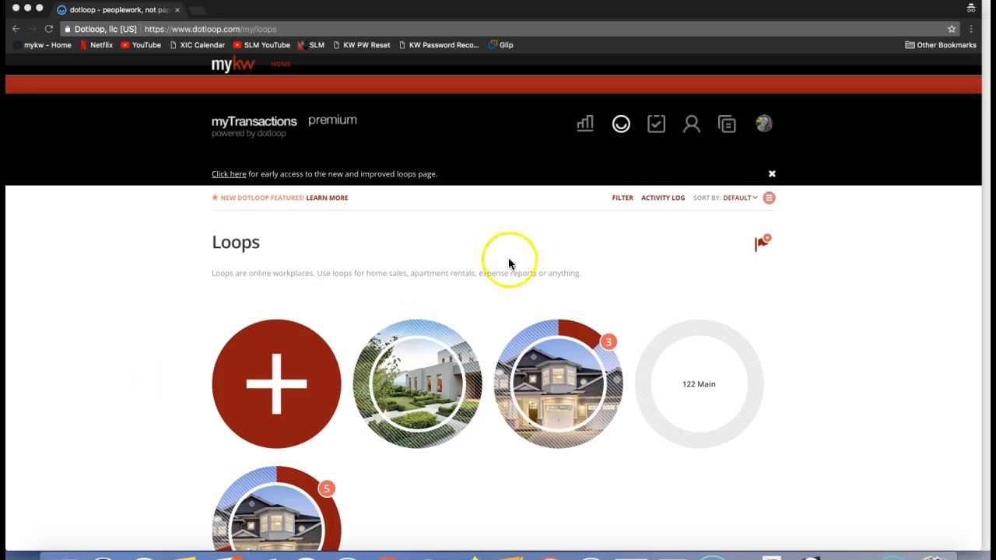
Review the profiles listed under the signed-in account, including KW - Burlington and KW Ballantyne
left_click(764, 126)
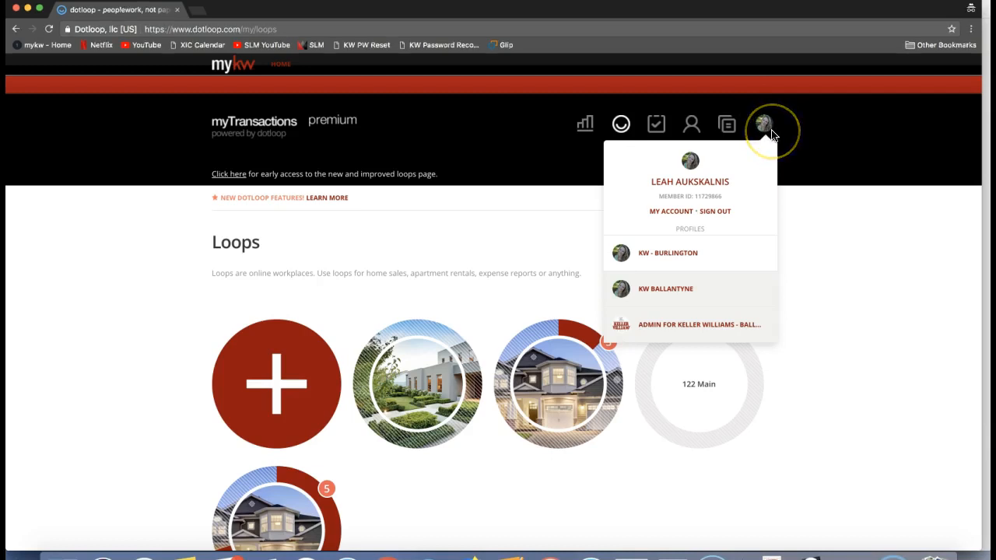
left_click(858, 221)
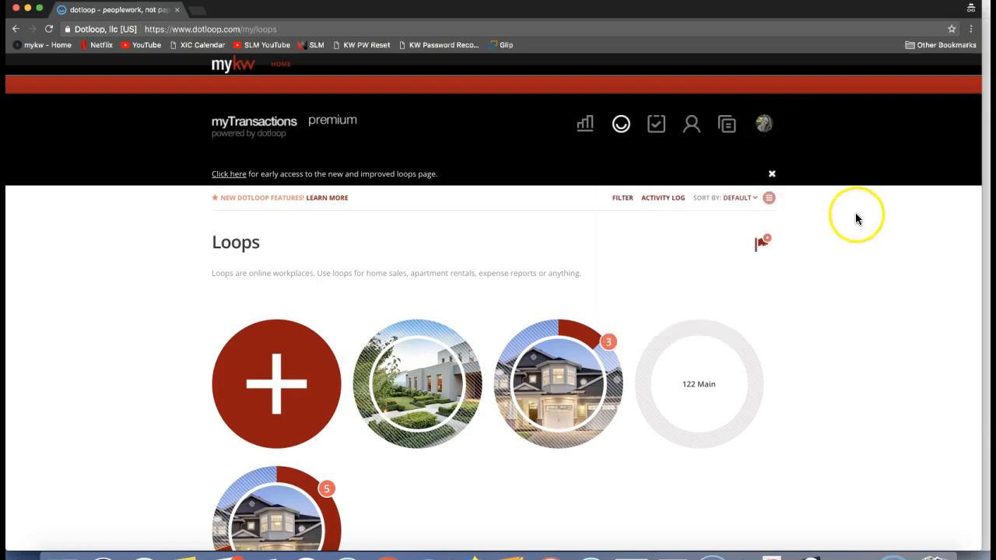
left_click(763, 127)
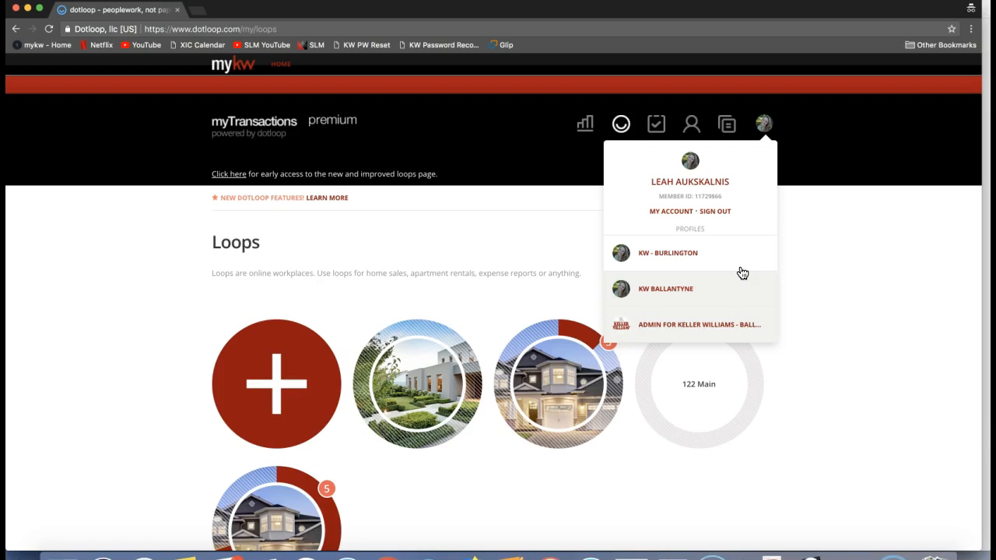
left_click(701, 291)
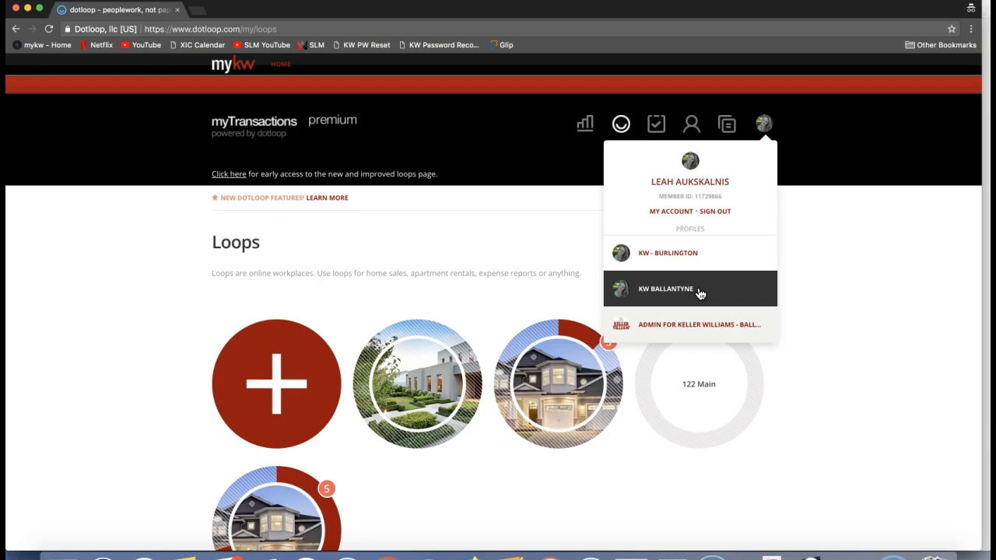
left_click(545, 242)
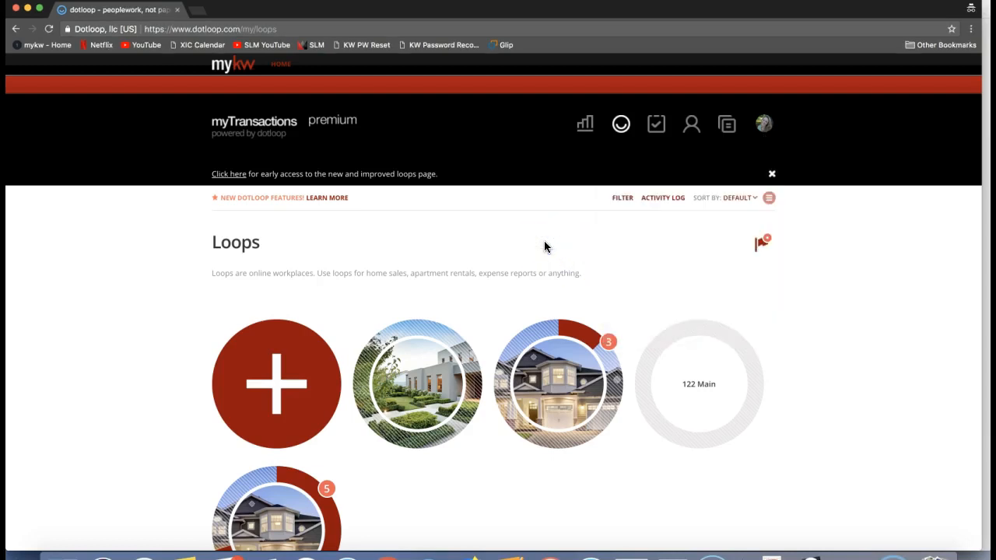
left_click(555, 251)
Open the 123 Main Street loop and look through its document folders
left_click(548, 395)
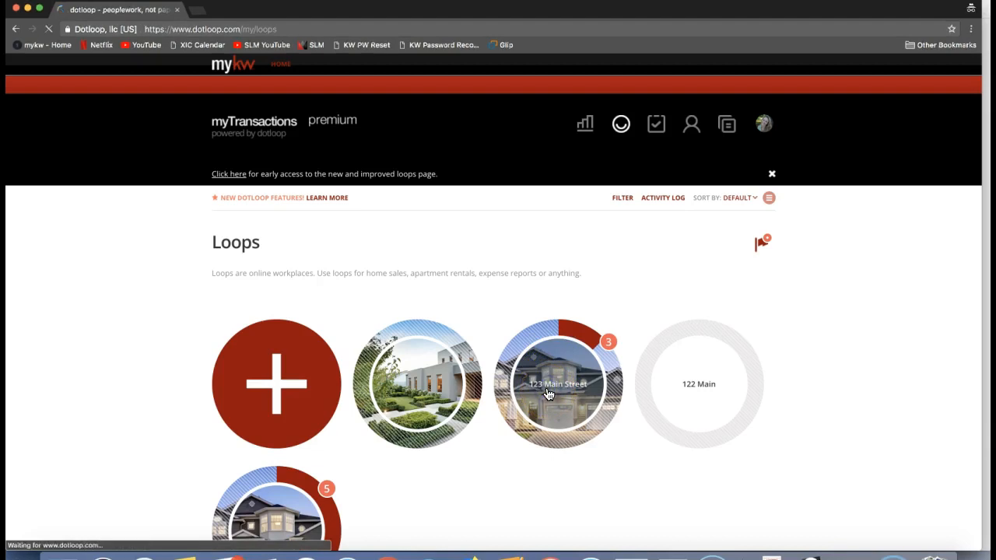
scroll(547, 345, "down", 2)
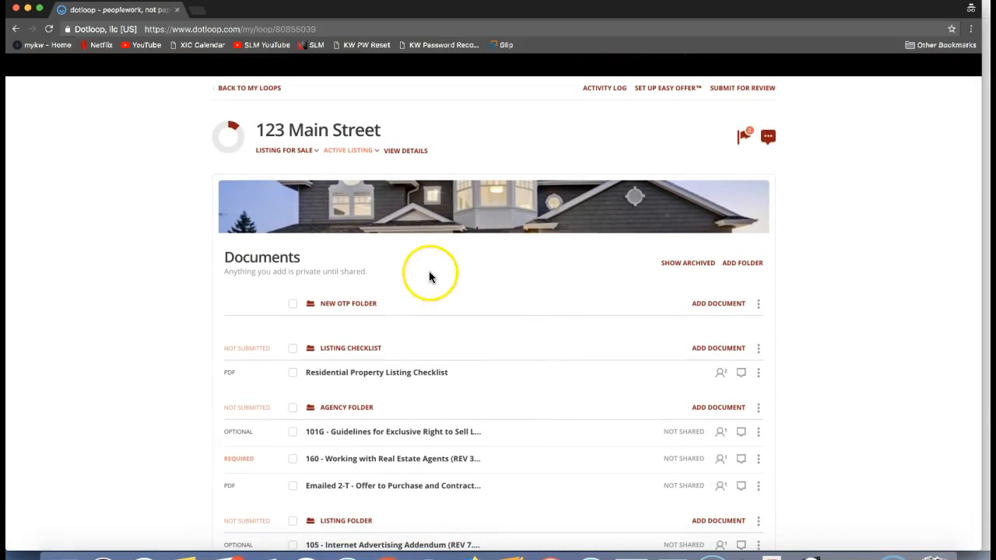
scroll(429, 272, "down", 1)
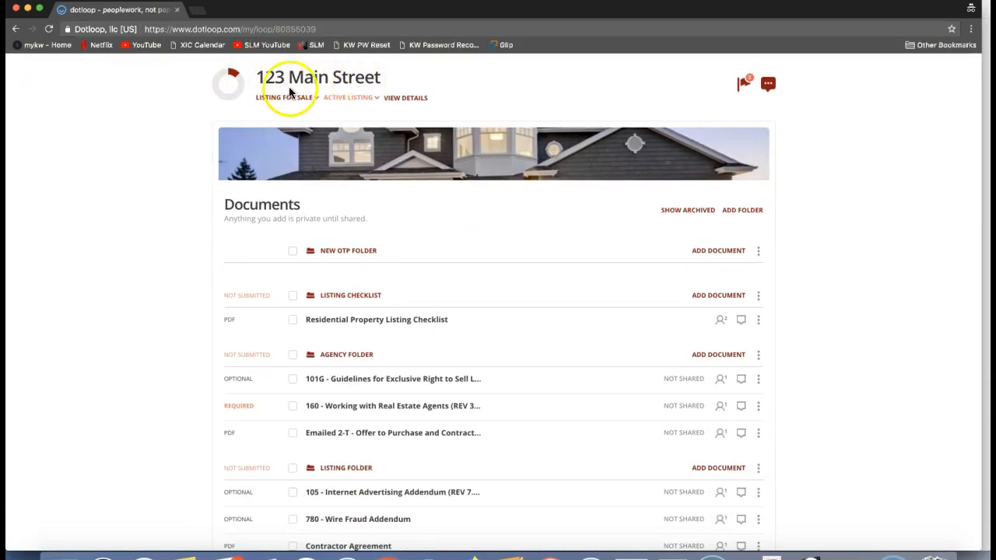
scroll(417, 387, "down", 1)
scroll(416, 387, "down", 1)
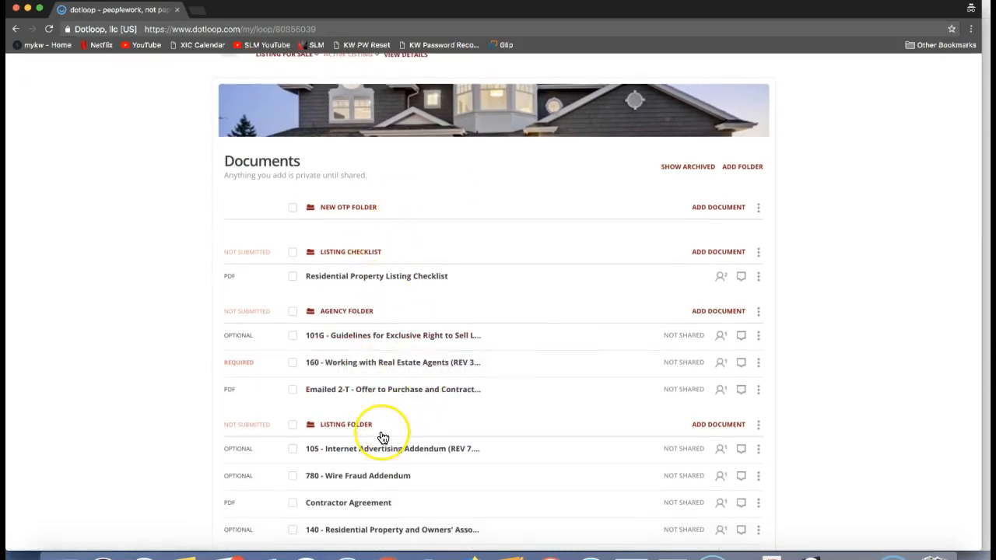
scroll(382, 435, "down", 5)
scroll(382, 437, "down", 2)
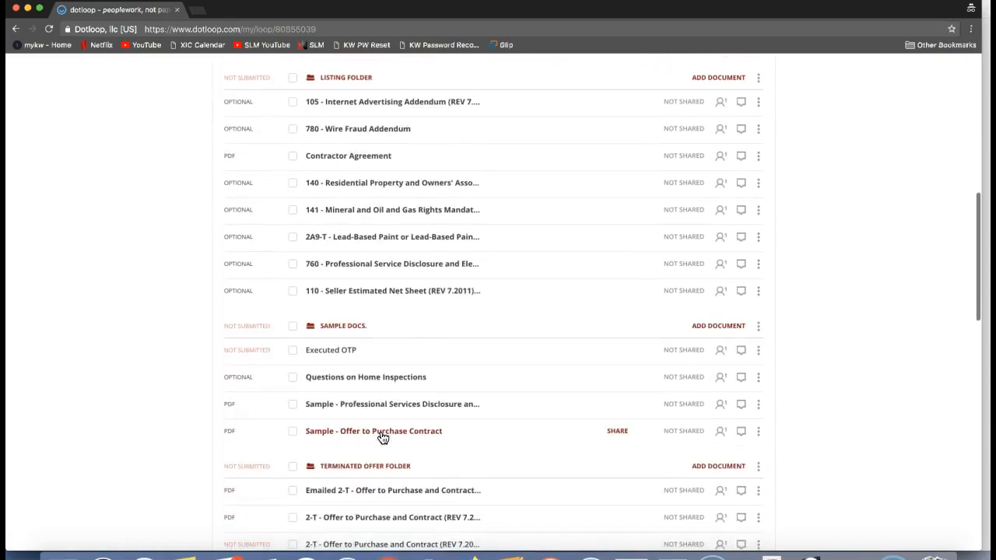
Download the Residential Property Listing Checklist from the Listing Checklist folder
scroll(382, 438, "up", 4)
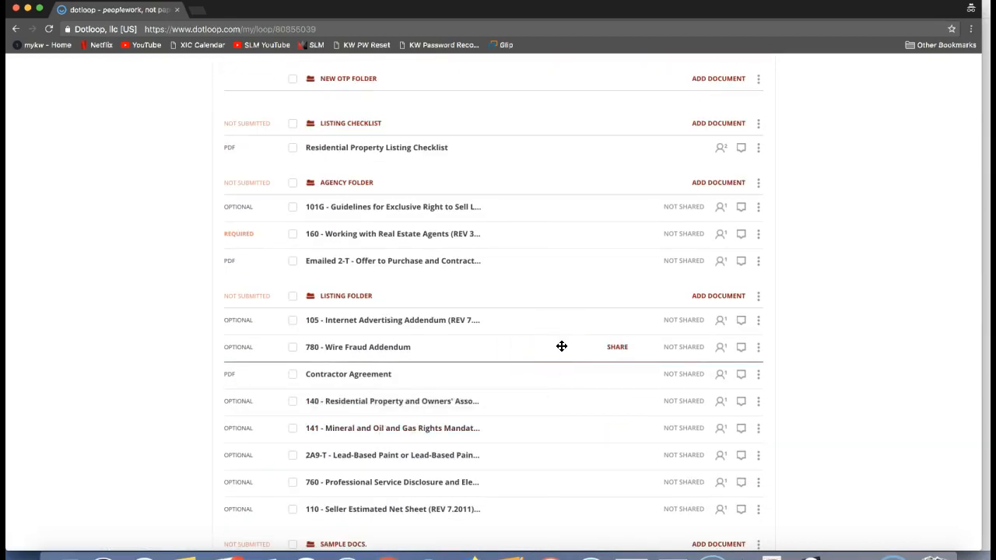
scroll(561, 346, "up", 1)
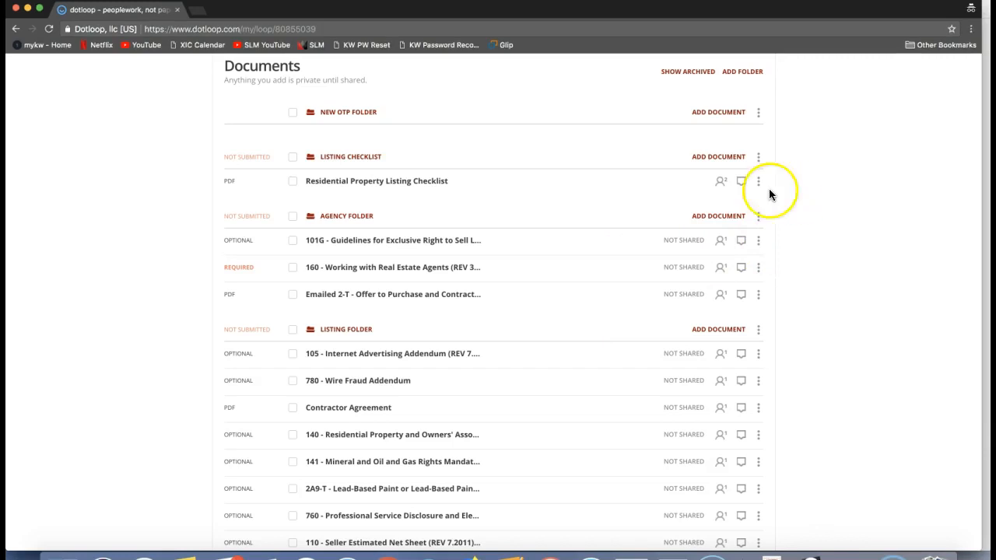
scroll(760, 201, "up", 1)
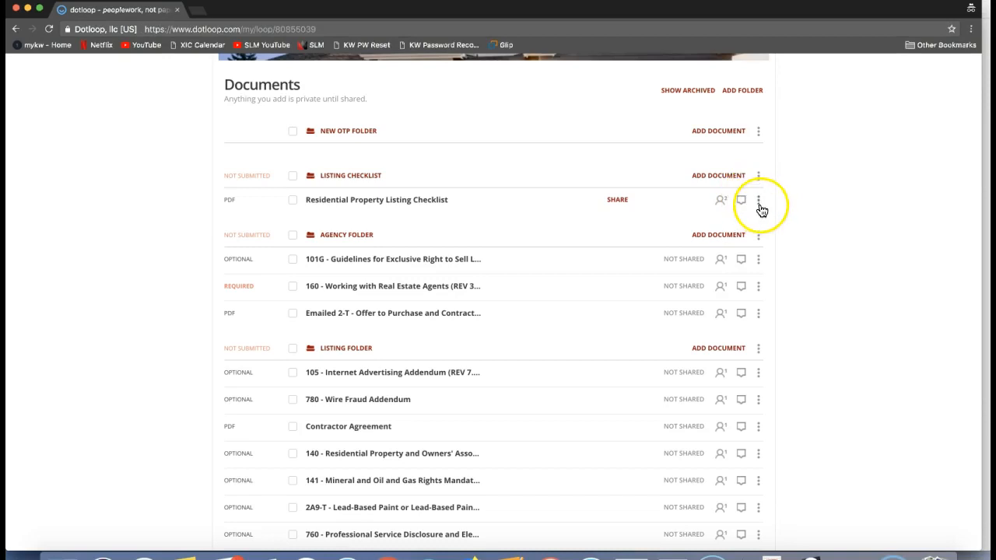
left_click(760, 207)
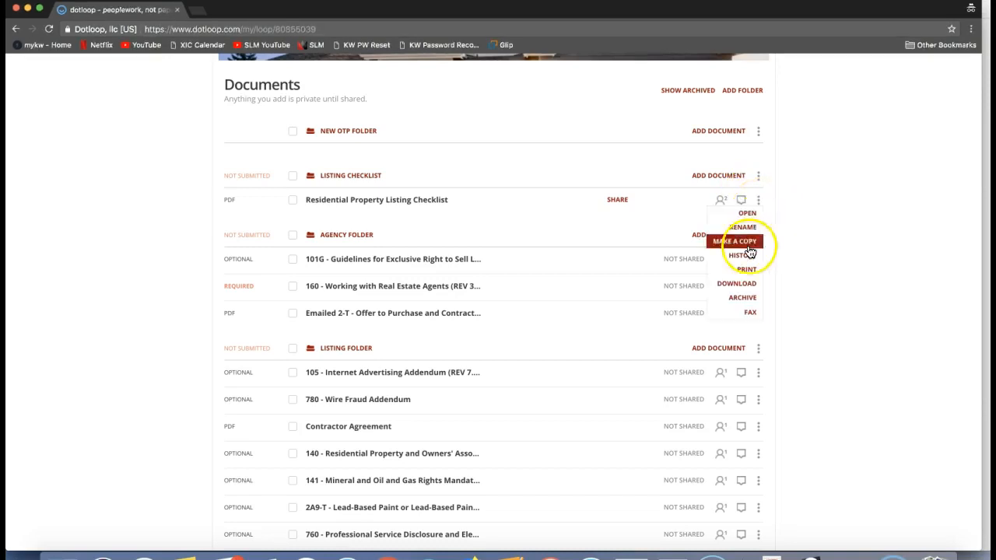
left_click(737, 288)
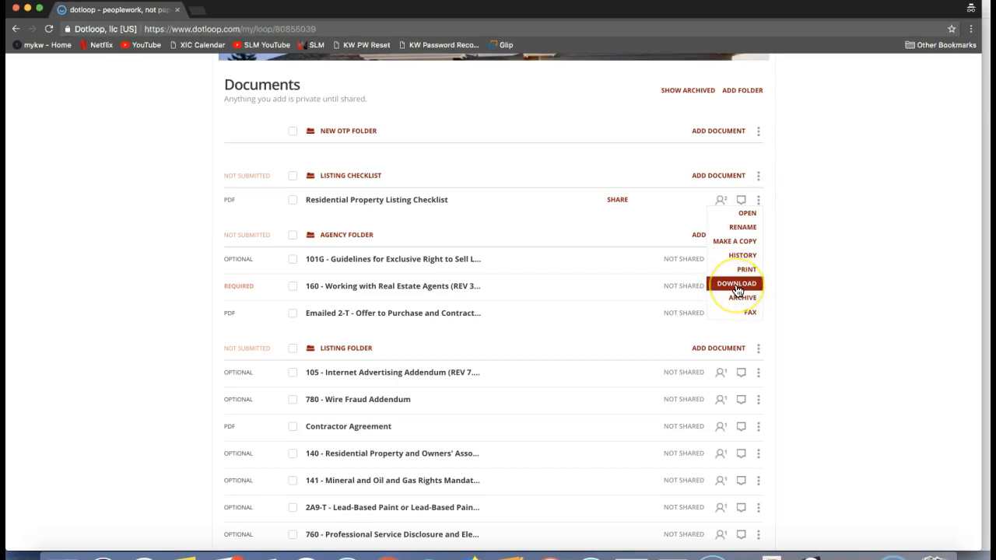
left_click(737, 285)
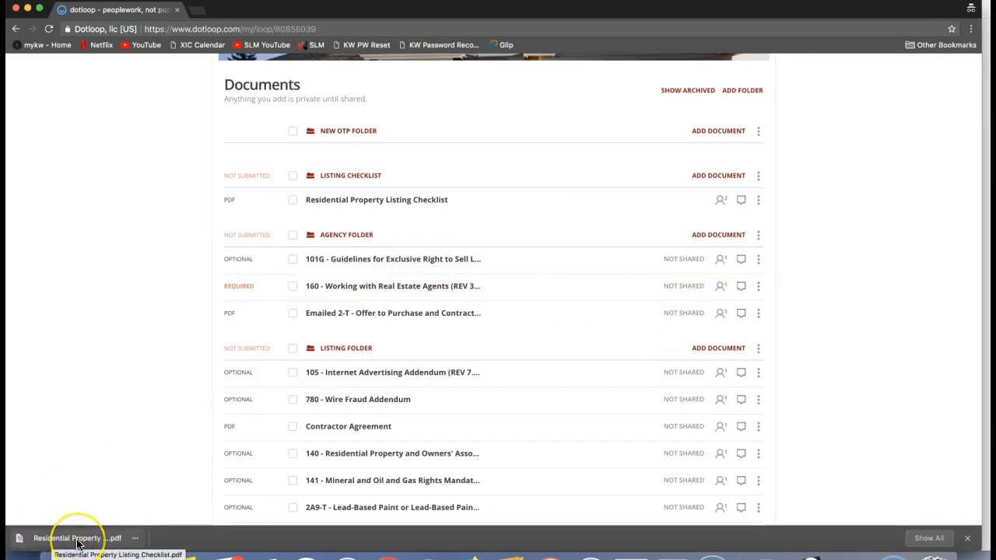
left_click(802, 259)
Download the Agency Folder's 101G - Guidelines, 160 - Working with Real Estate Agents and Emailed 2-T - Offer to Purchase documents one at a time
left_click(759, 261)
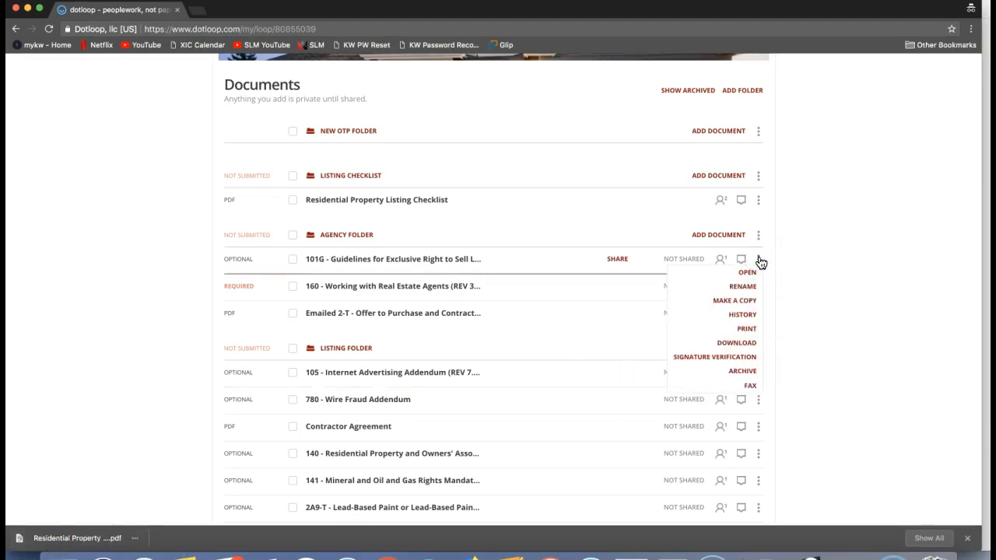
left_click(731, 344)
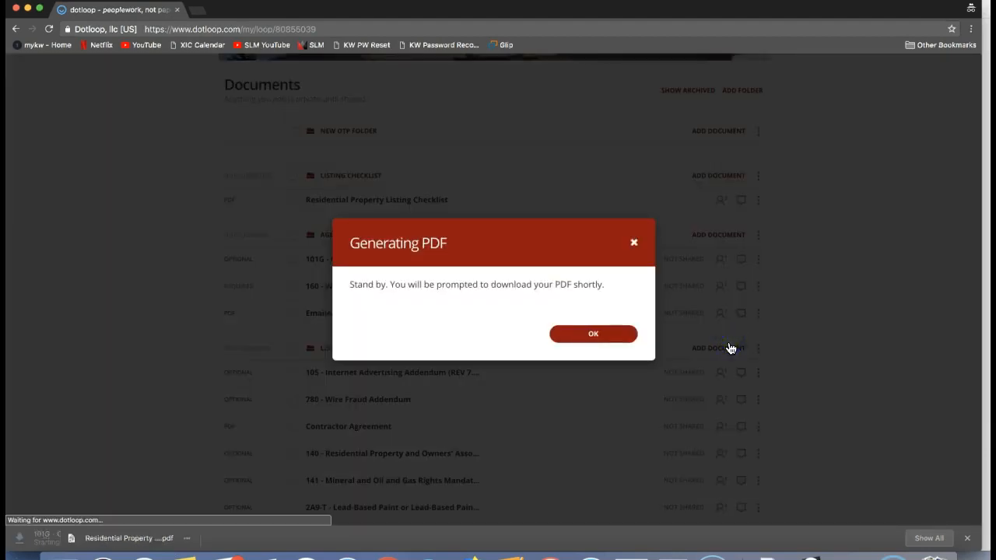
left_click(621, 333)
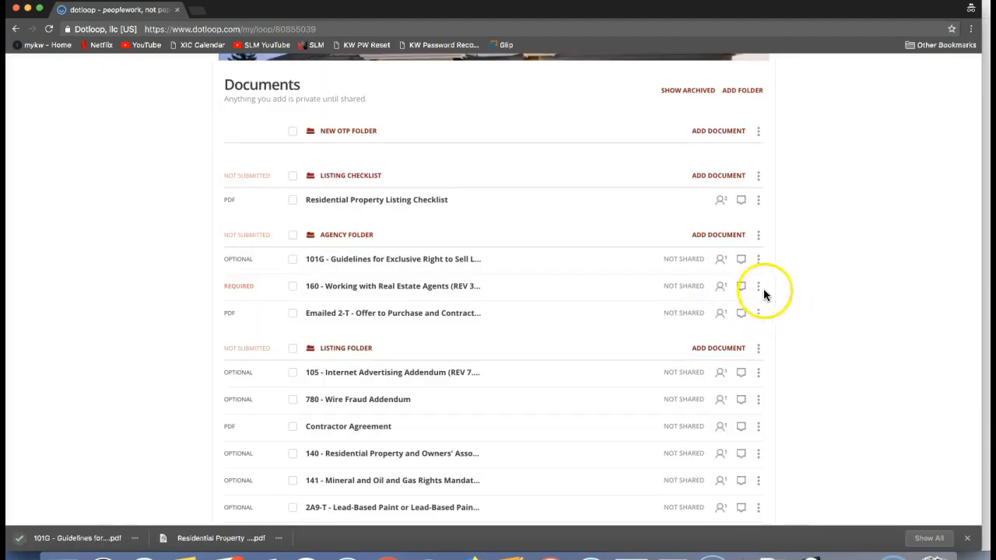
left_click(758, 287)
left_click(739, 372)
left_click(612, 333)
left_click(759, 314)
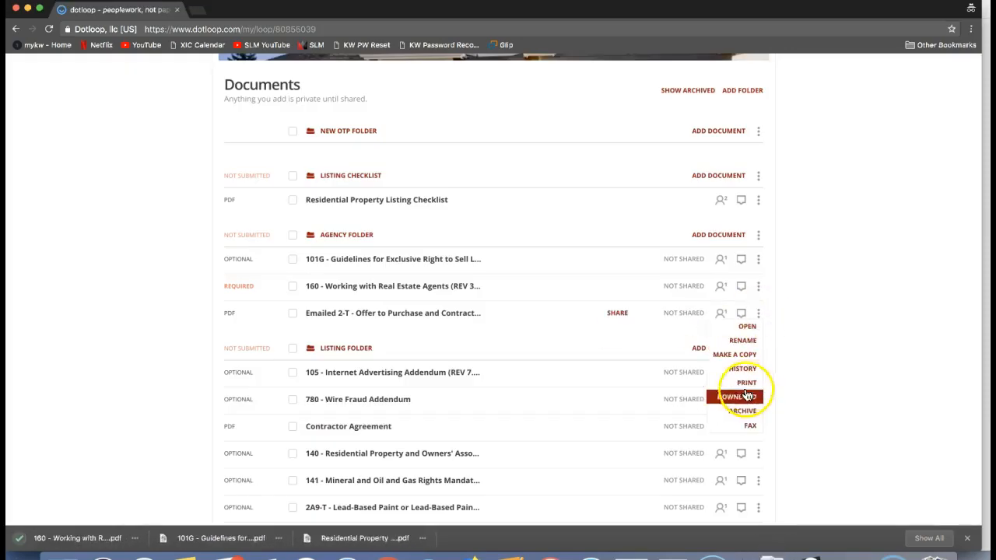
left_click(741, 397)
left_click(589, 333)
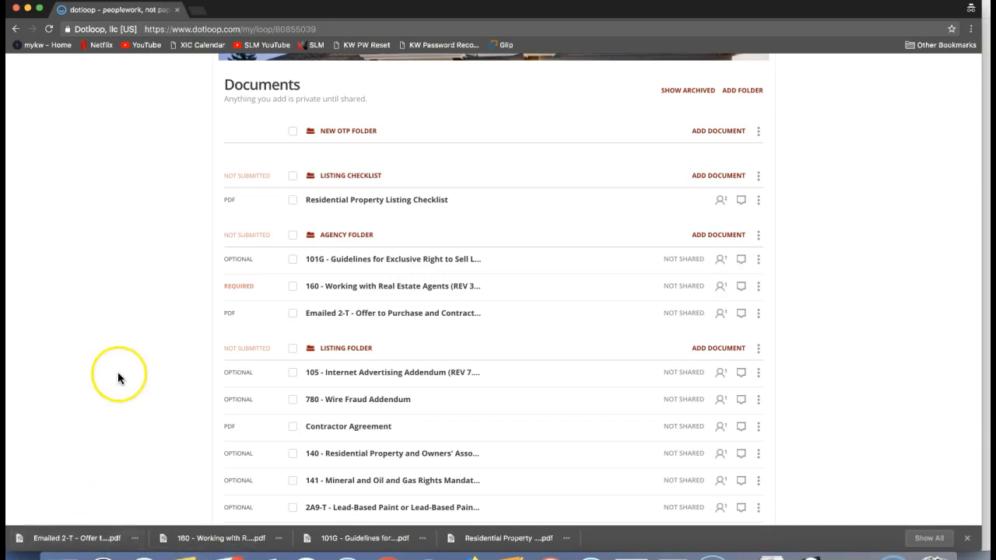
Select all documents in the Listing Checklist, Agency Folder and Listing Folder
scroll(118, 371, "up", 2)
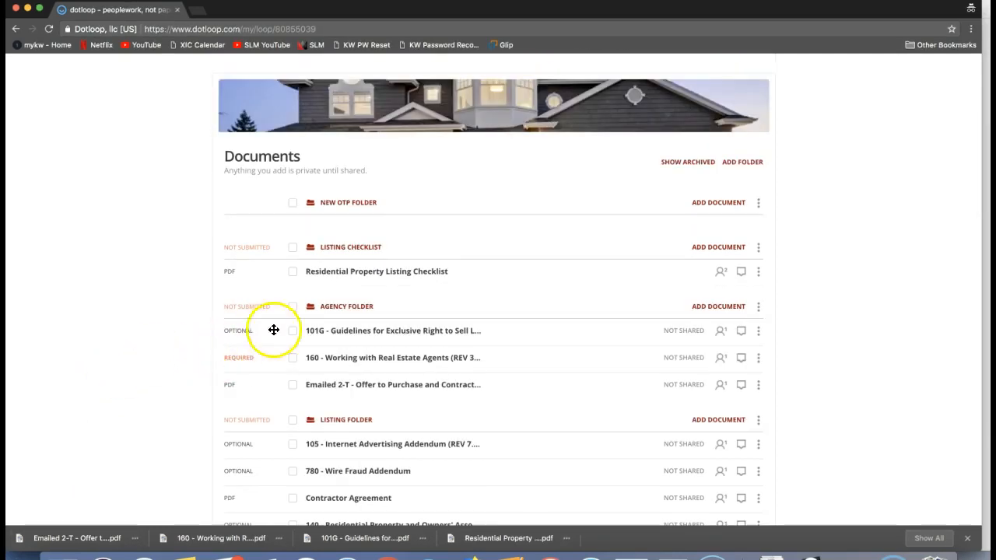
left_click(292, 249)
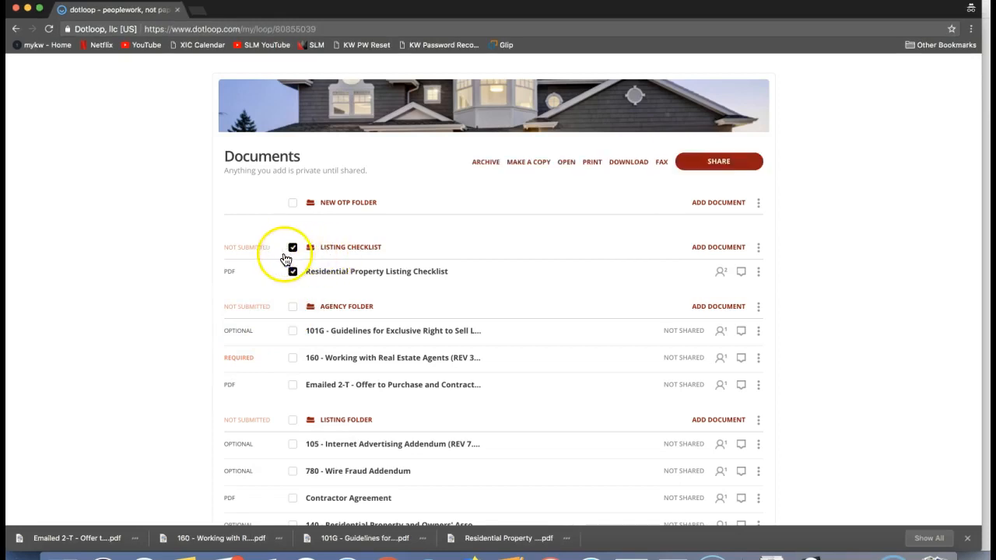
left_click(292, 311)
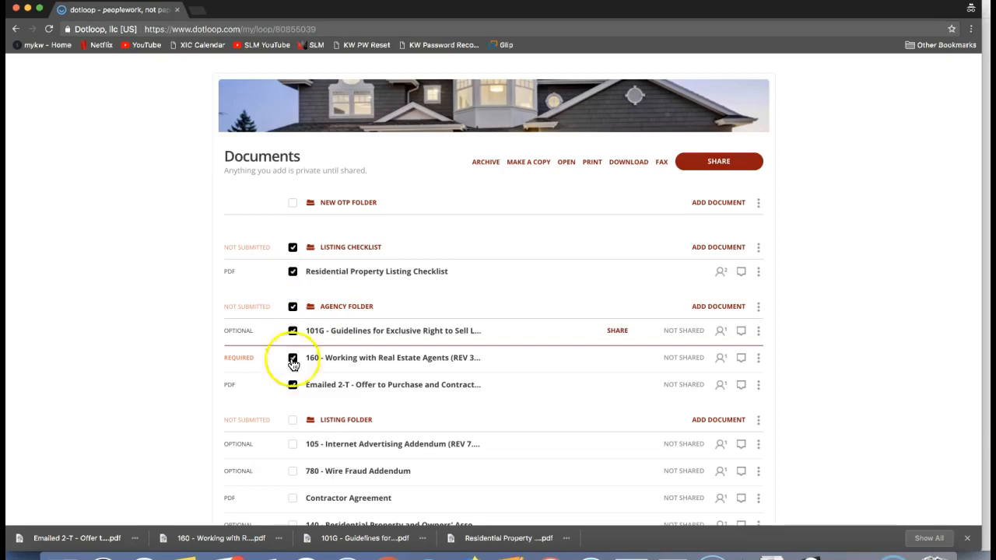
left_click(293, 421)
scroll(296, 423, "down", 3)
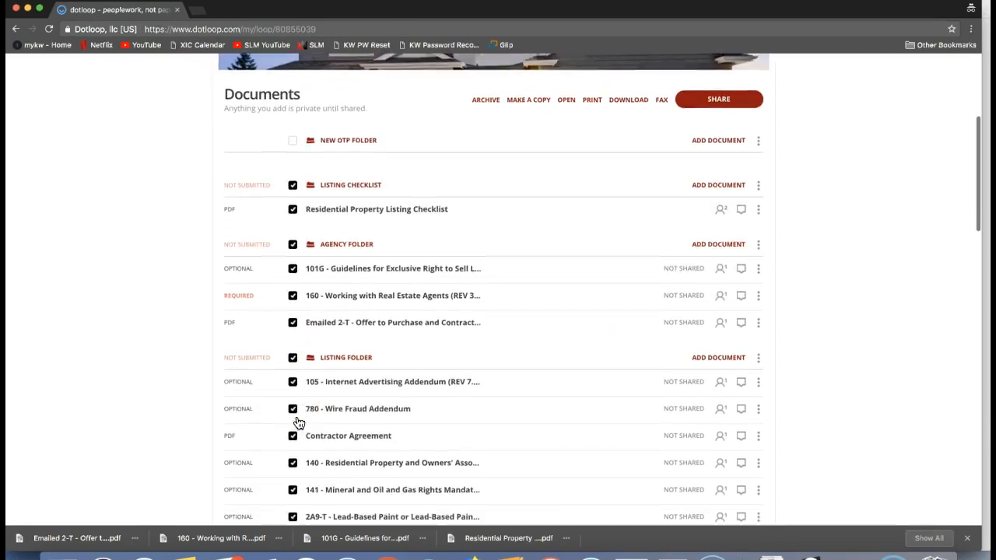
scroll(296, 423, "up", 2)
scroll(297, 423, "down", 5)
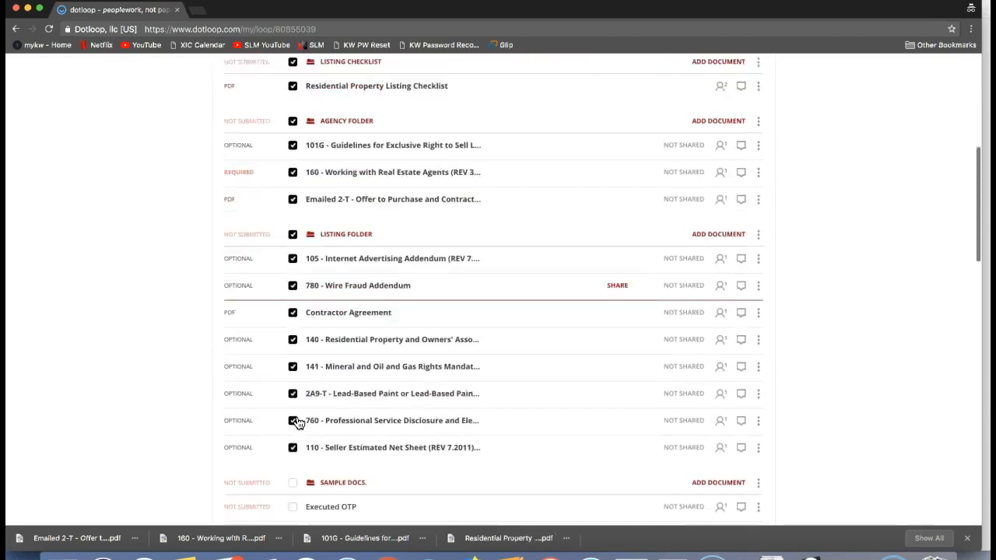
left_click(293, 364)
Download all the selected documents together in one batch
scroll(367, 389, "up", 4)
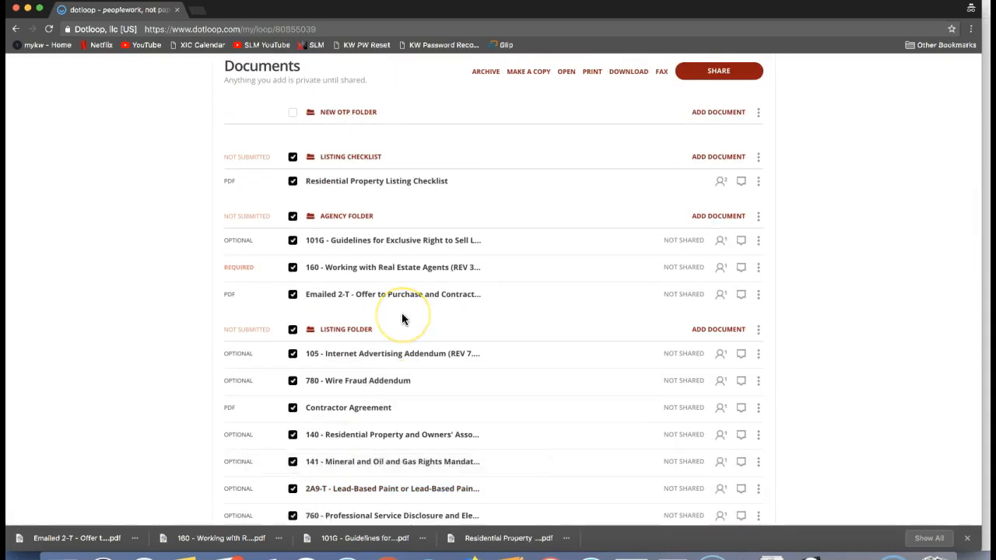
scroll(402, 313, "up", 1)
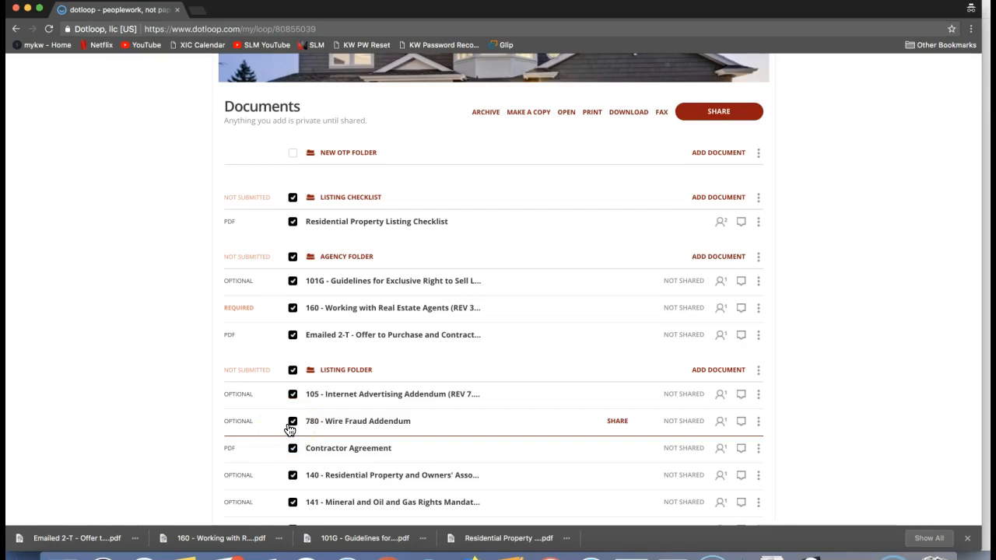
scroll(546, 155, "up", 1)
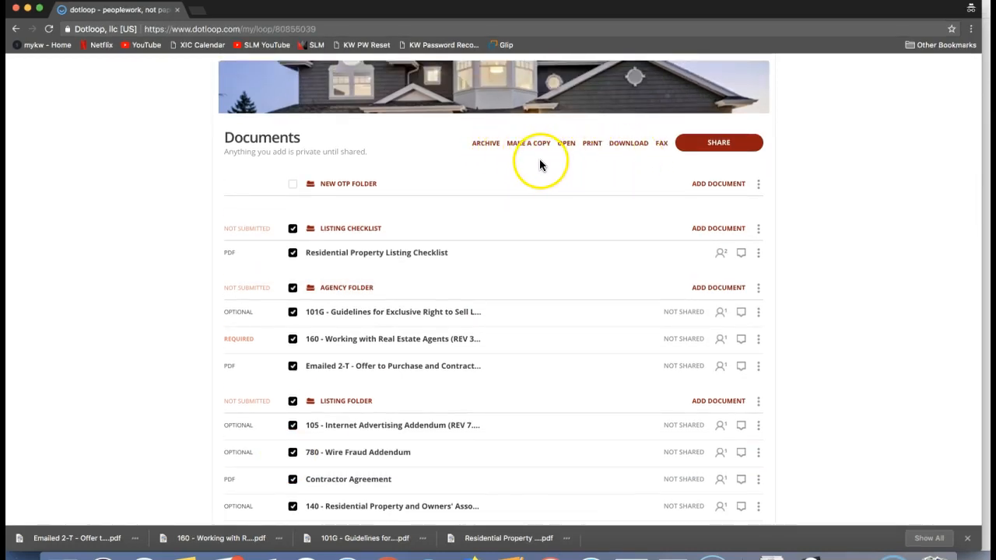
scroll(539, 160, "up", 1)
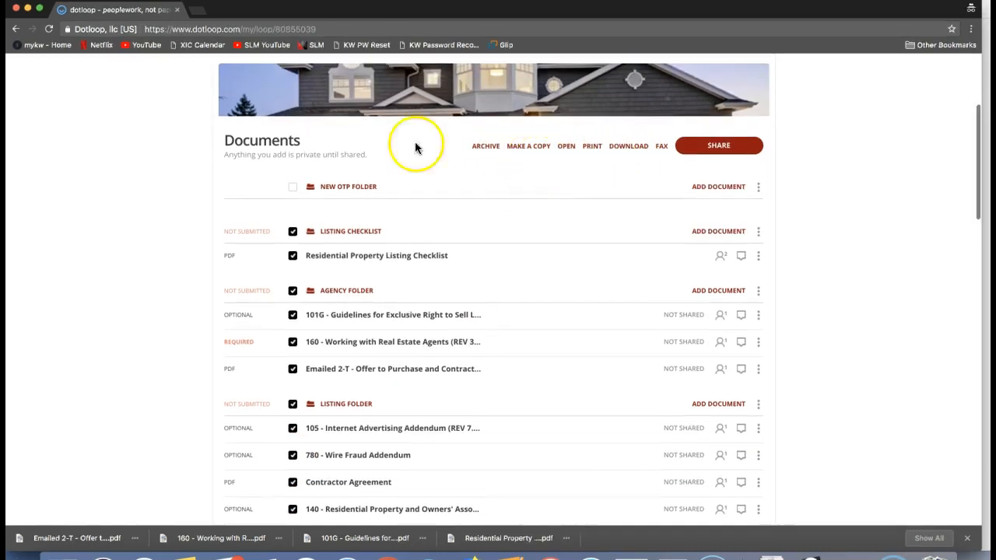
left_click(626, 149)
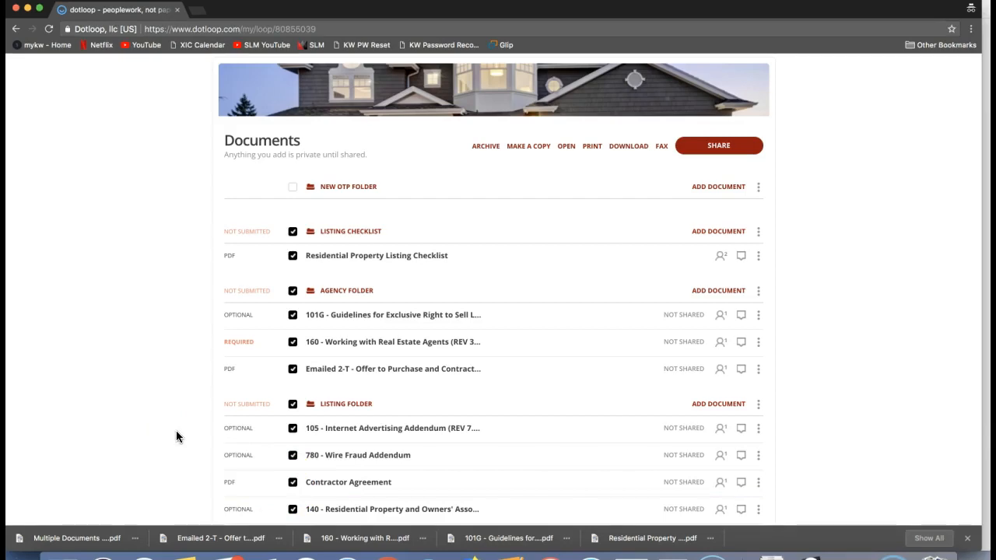
View the contact details of the last seller listed under People, then close them without changes
scroll(176, 431, "down", 2)
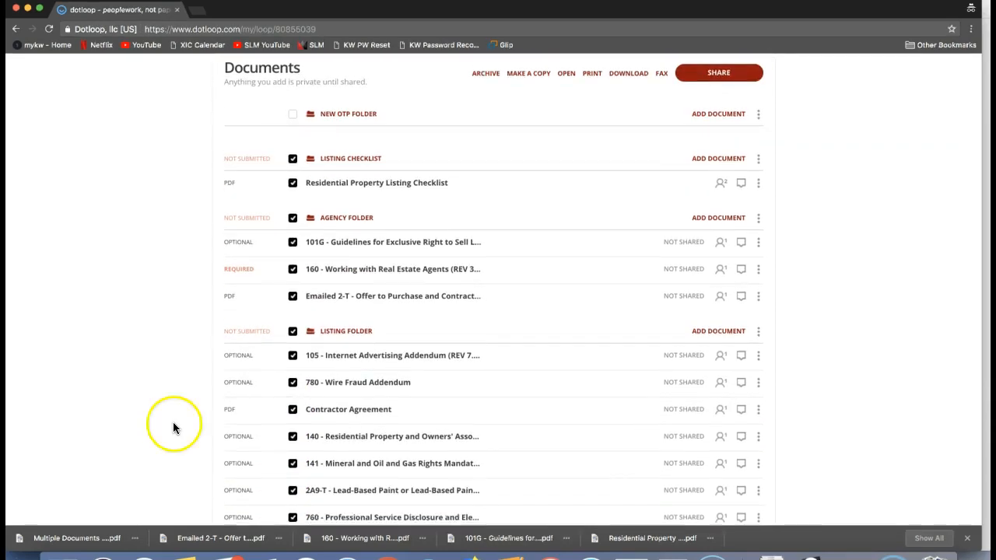
scroll(163, 384, "down", 1)
scroll(162, 384, "down", 10)
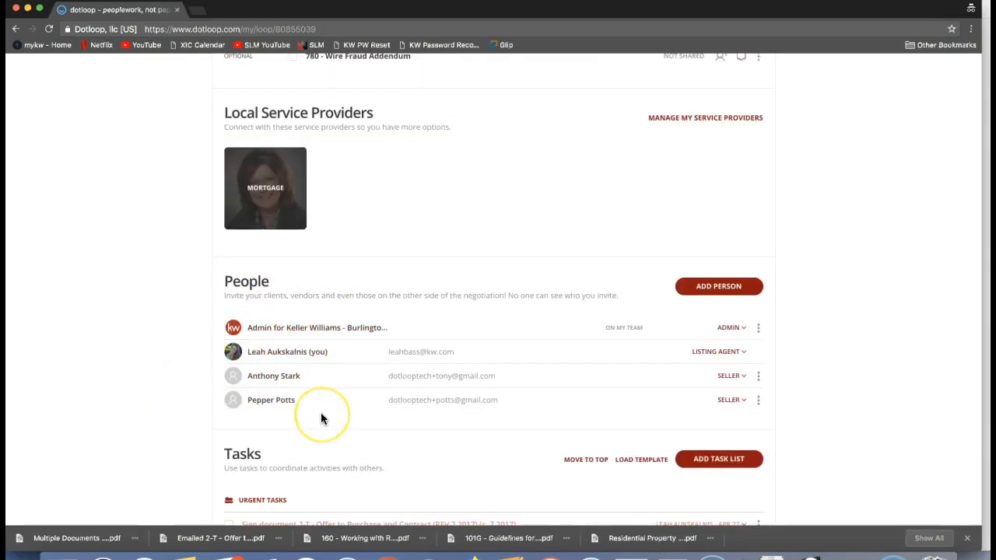
left_click(277, 403)
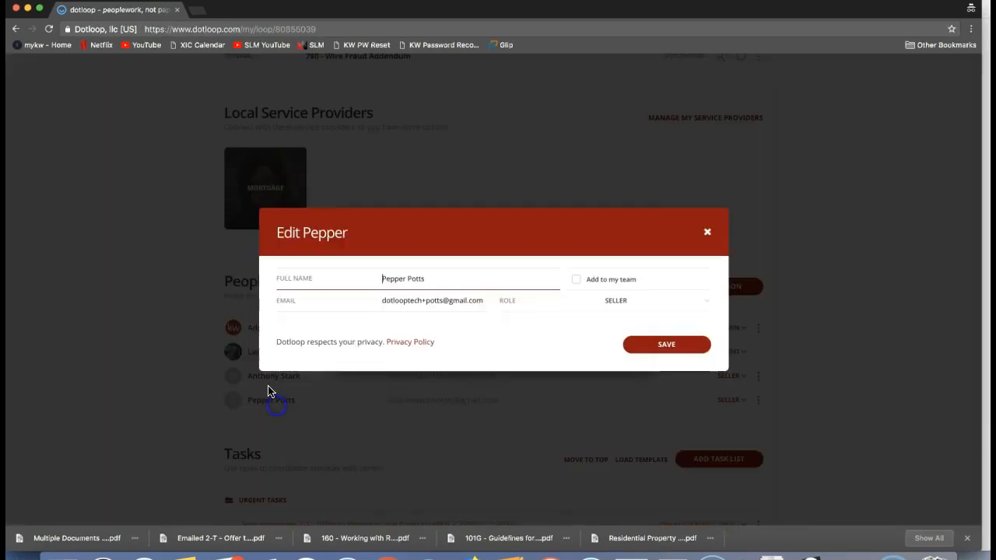
left_click(706, 168)
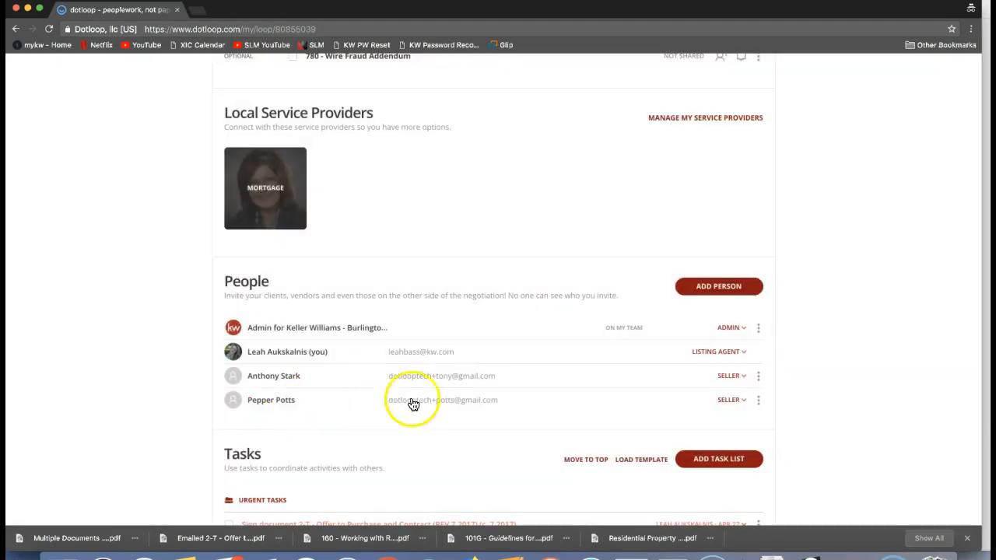
Switch from the old office profile to the KW Ballantyne profile
scroll(160, 424, "up", 1)
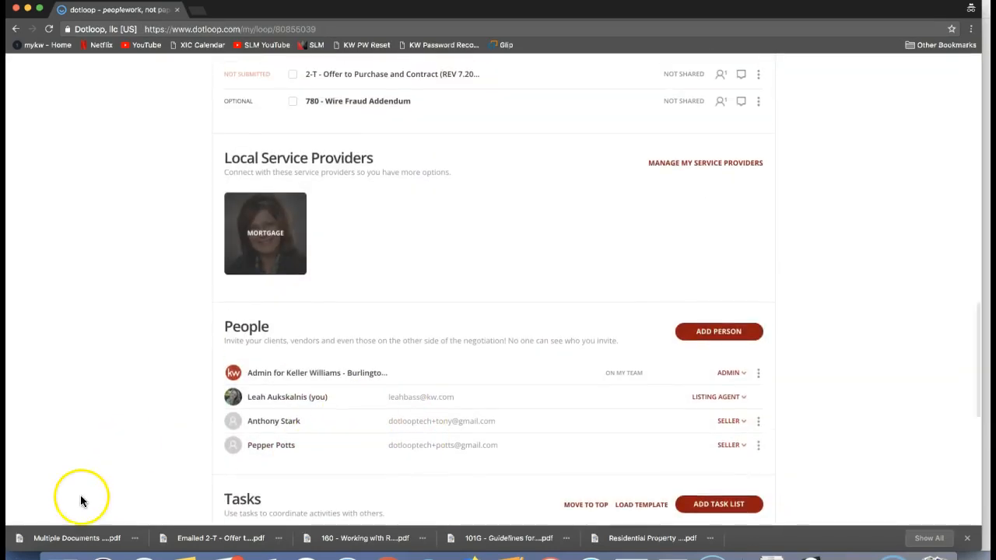
scroll(105, 391, "up", 15)
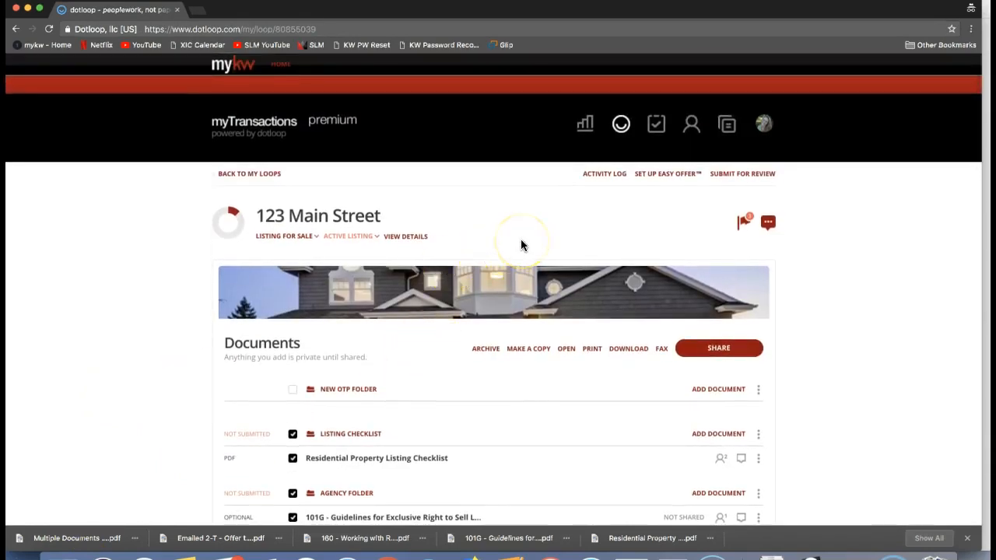
left_click(765, 127)
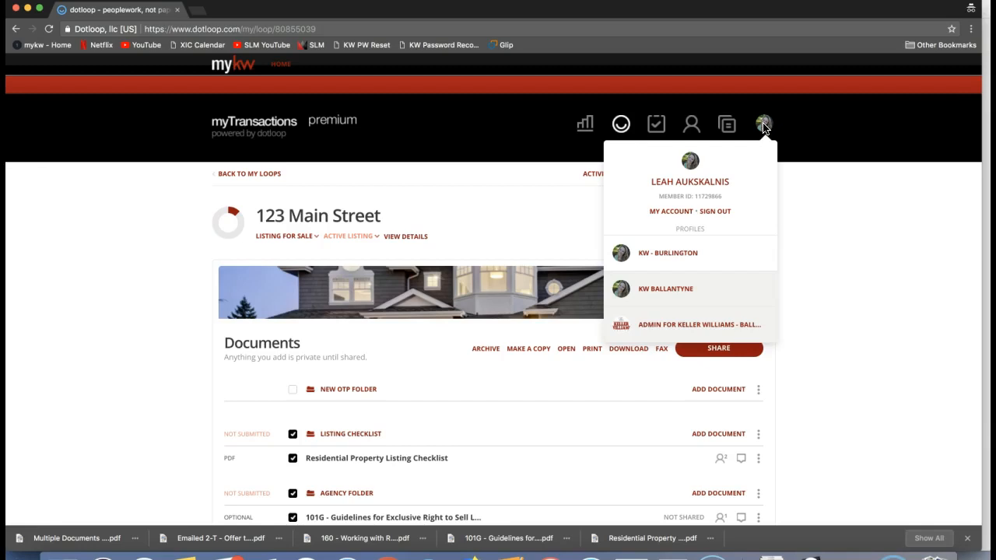
left_click(677, 301)
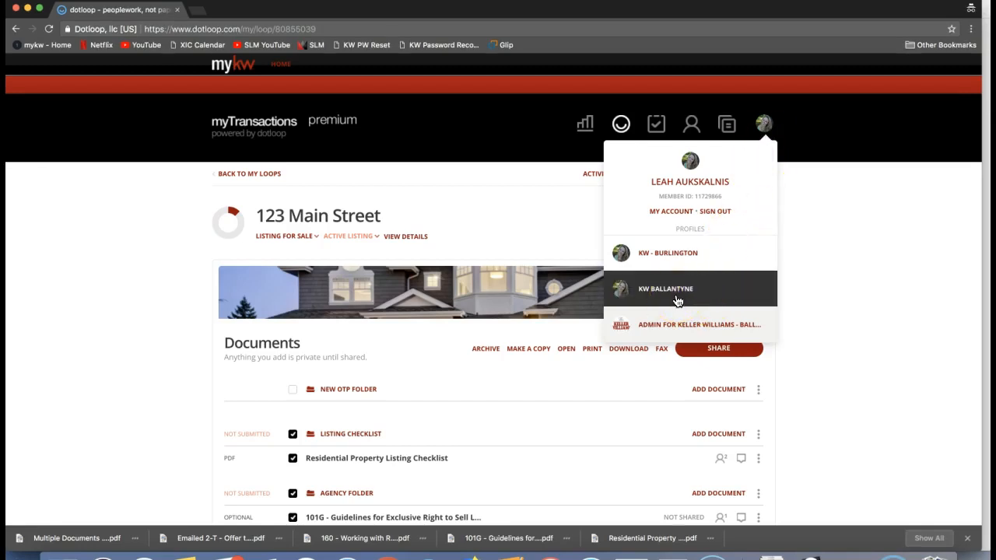
left_click(681, 299)
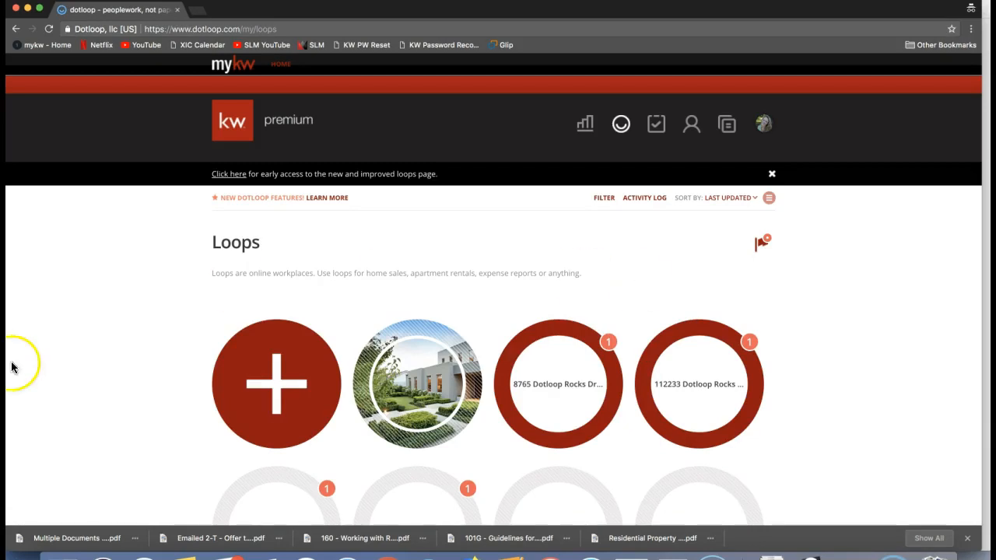
Start a new loop in the Loops list and name it with the same street address as the old loop
scroll(78, 356, "down", 1)
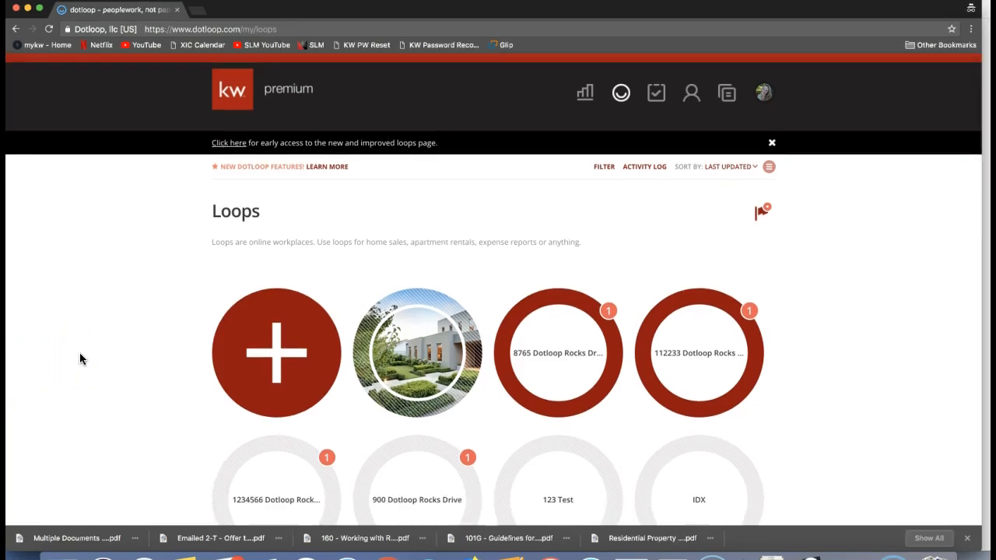
scroll(80, 354, "down", 1)
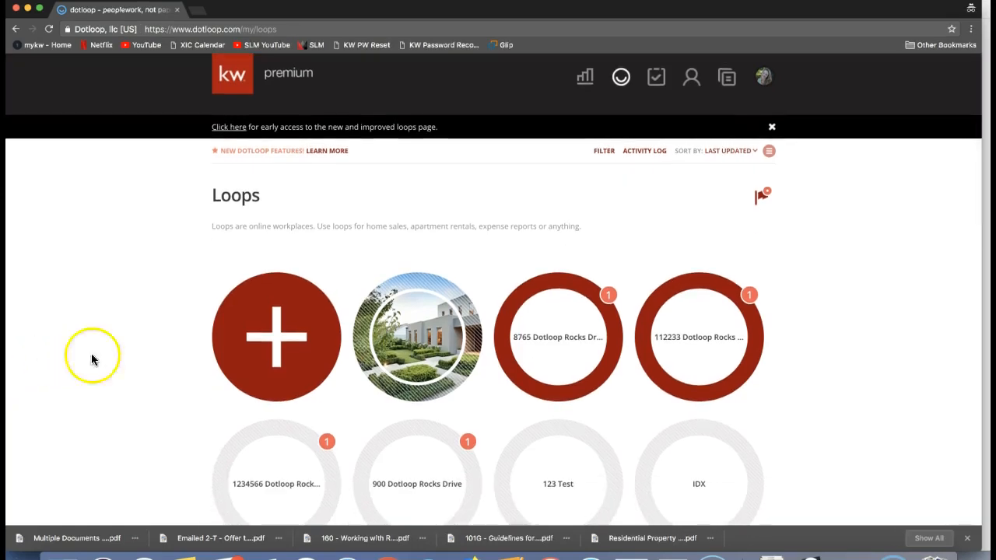
left_click(252, 359)
left_click(249, 364)
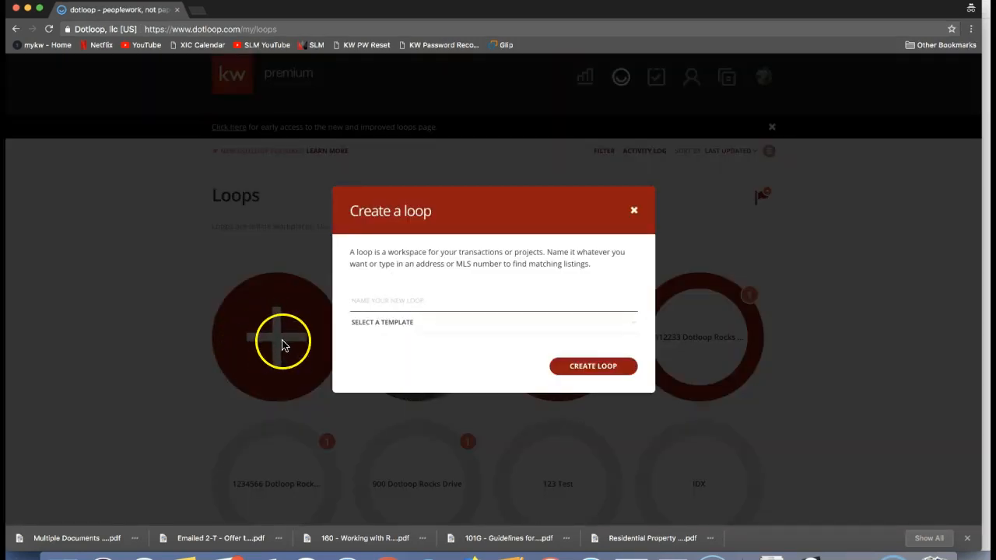
type("123 Main Street")
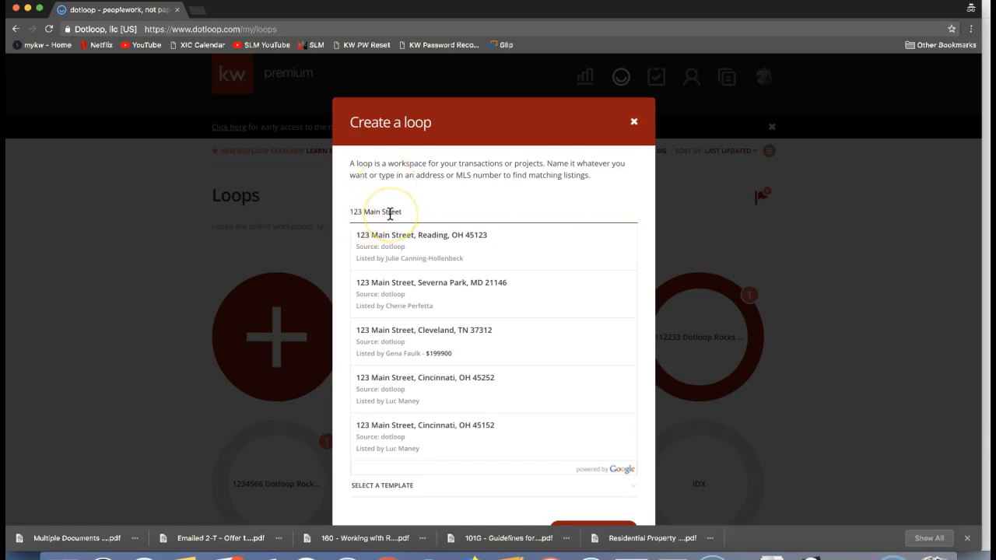
left_click(400, 190)
left_click(412, 208)
Look through the available loop templates, then create the loop without selecting one
left_click(385, 245)
left_click(387, 245)
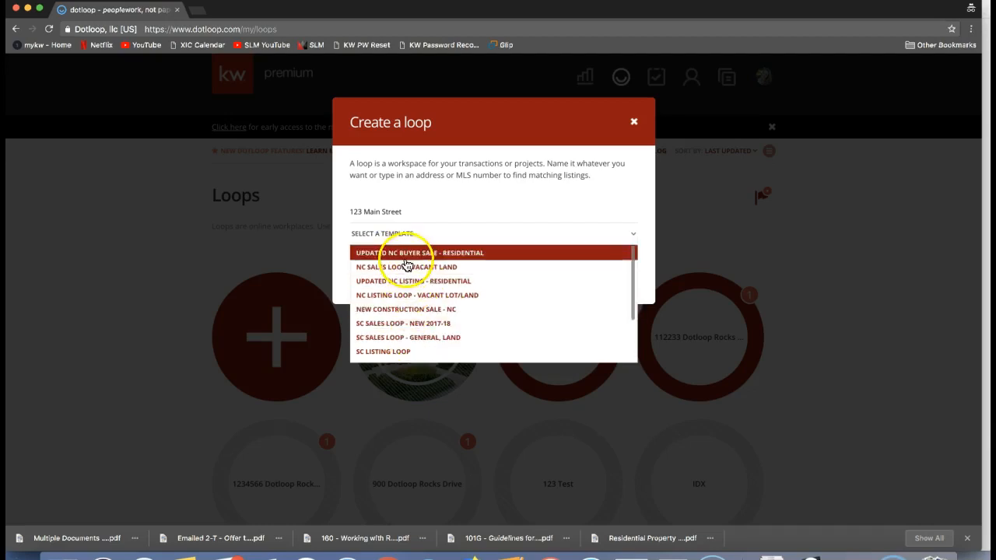
left_click(436, 188)
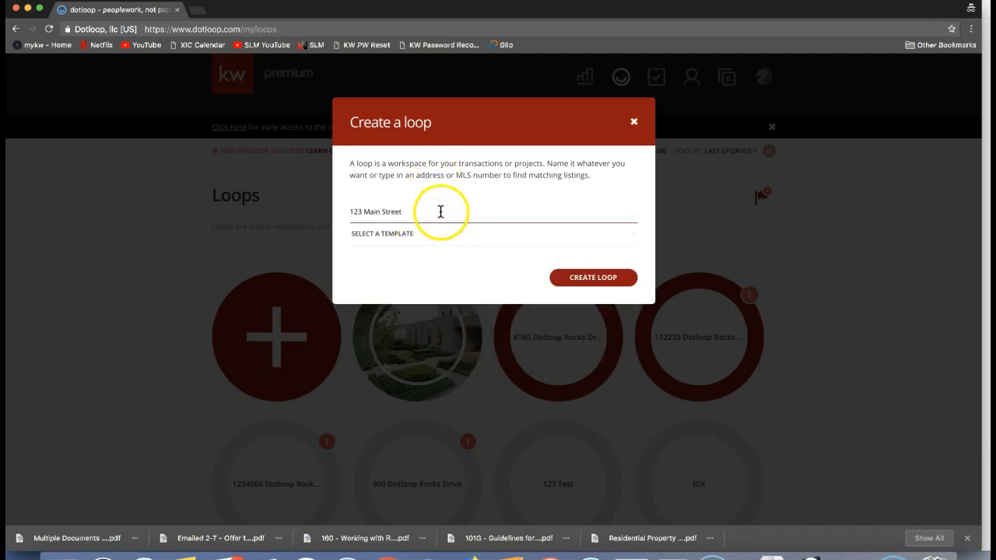
left_click(606, 286)
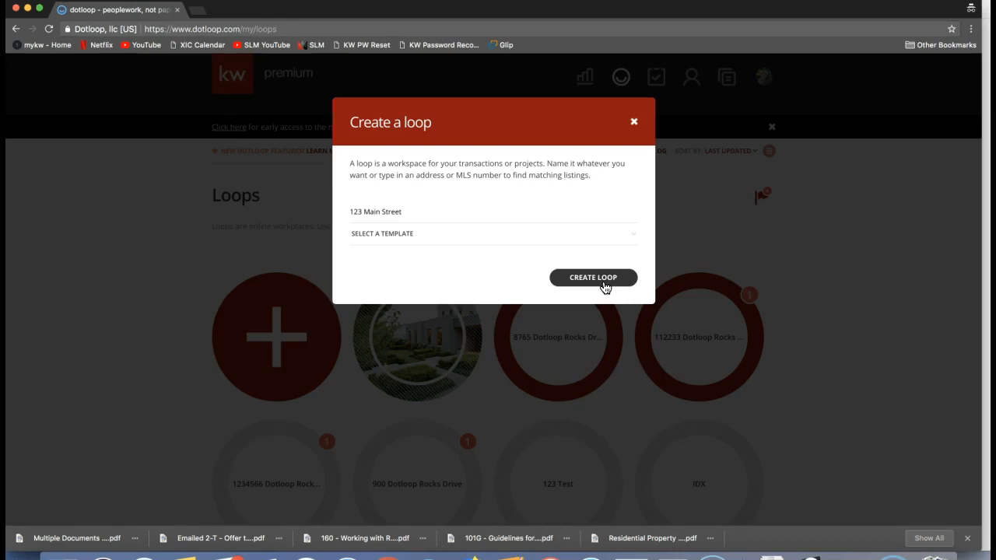
left_click(604, 284)
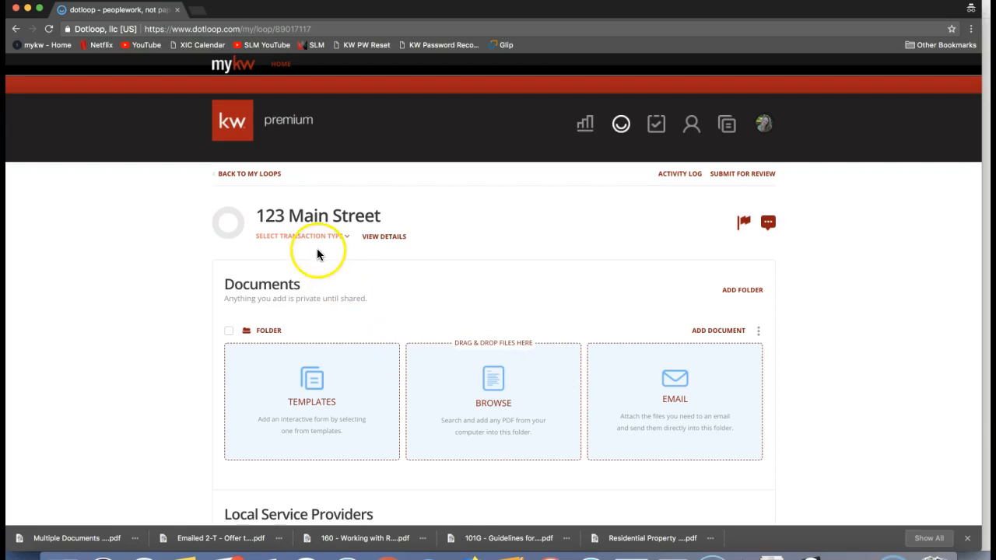
Upload all five PDFs from Downloads to the loop's folder, from Multiple Documents (7).pdf through Residential Property Listing Checklist.pdf
scroll(312, 272, "down", 3)
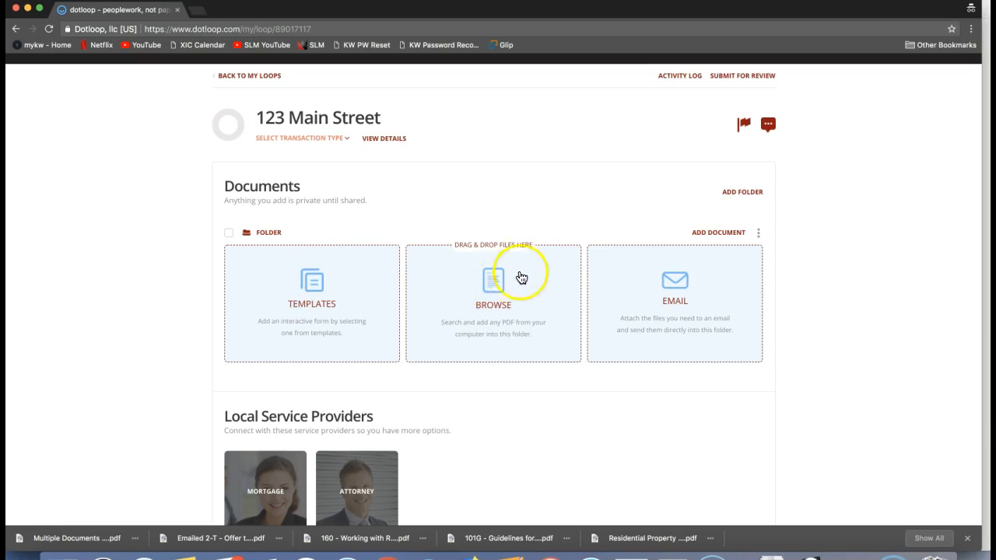
left_click(473, 295)
left_click(485, 304)
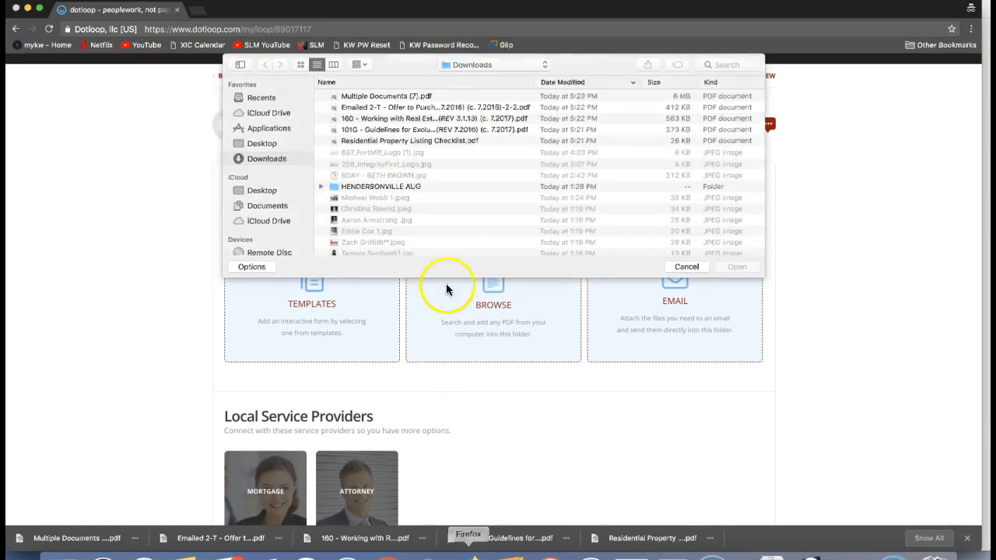
left_click(398, 140)
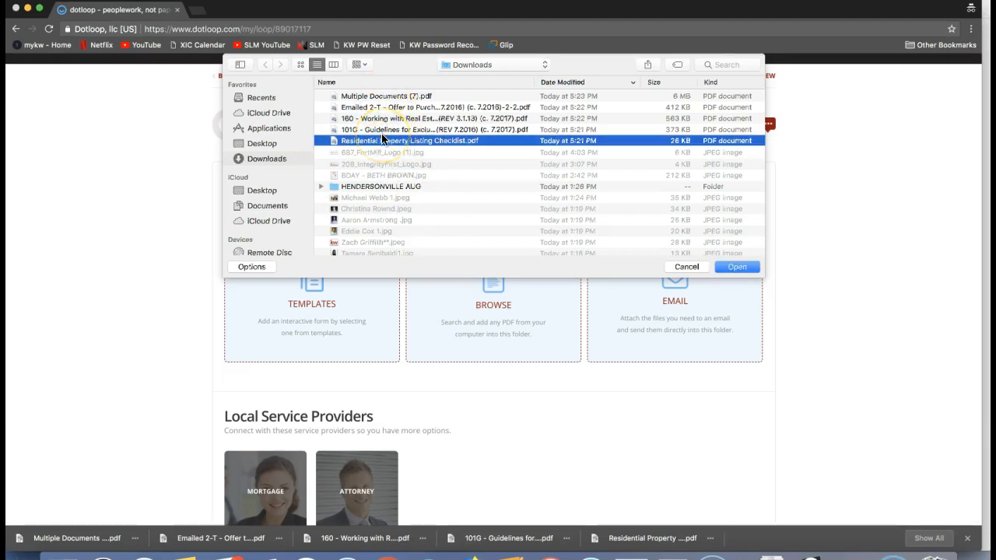
left_click(259, 162)
left_click(374, 143)
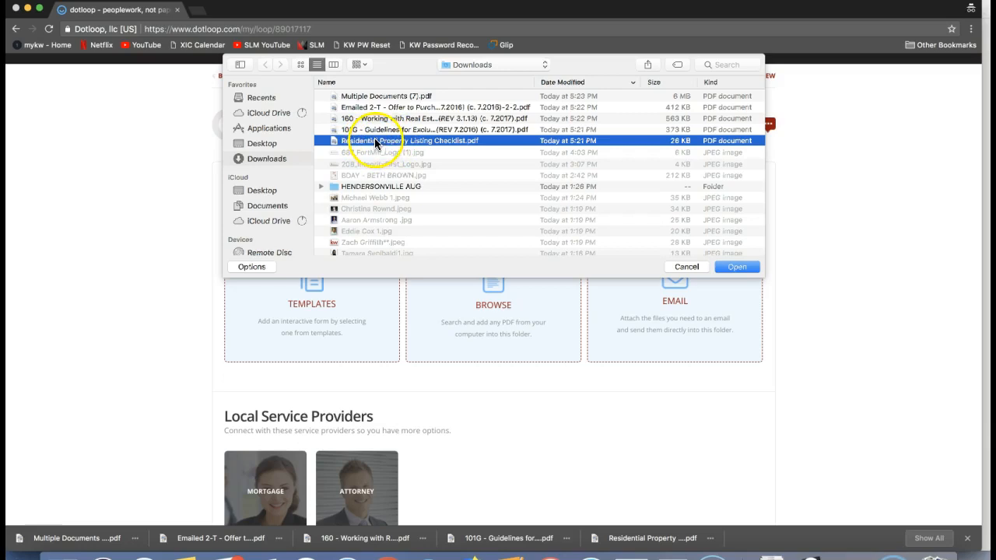
left_click(374, 97, "shift")
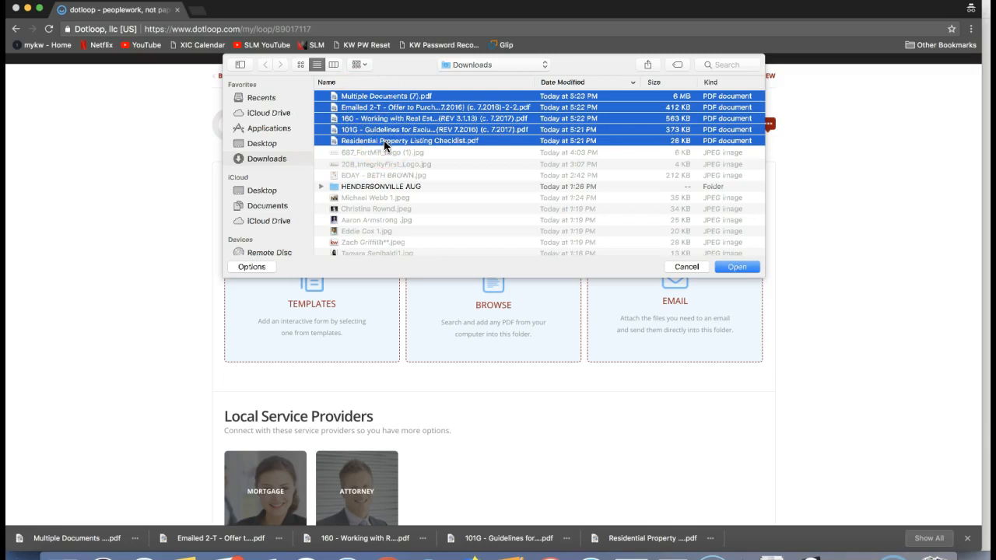
left_click(370, 143)
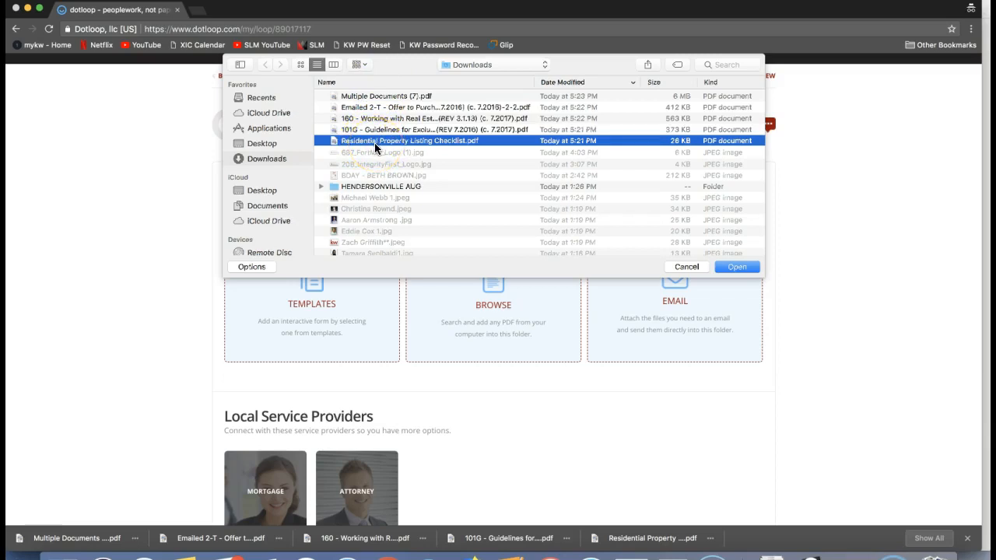
left_click(381, 96, "shift")
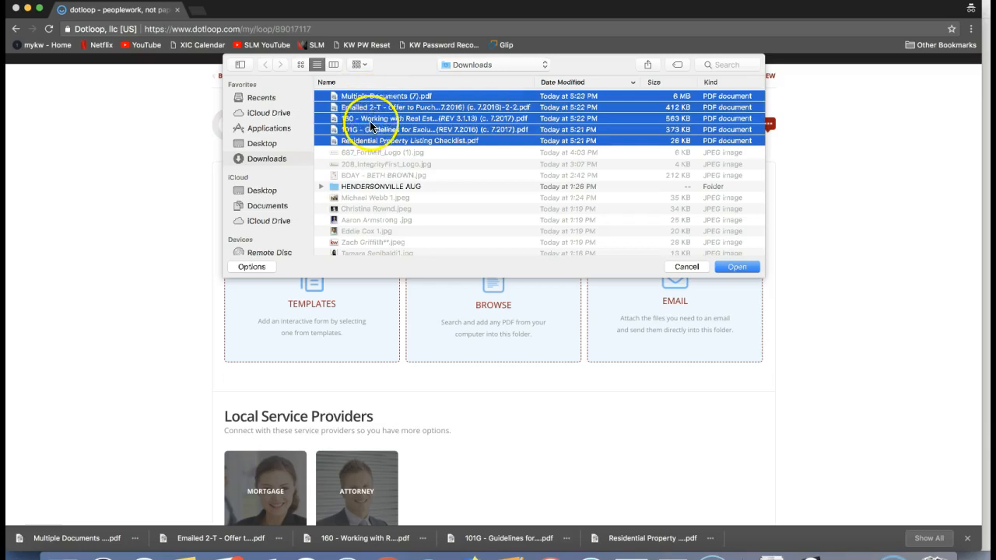
left_click(738, 266)
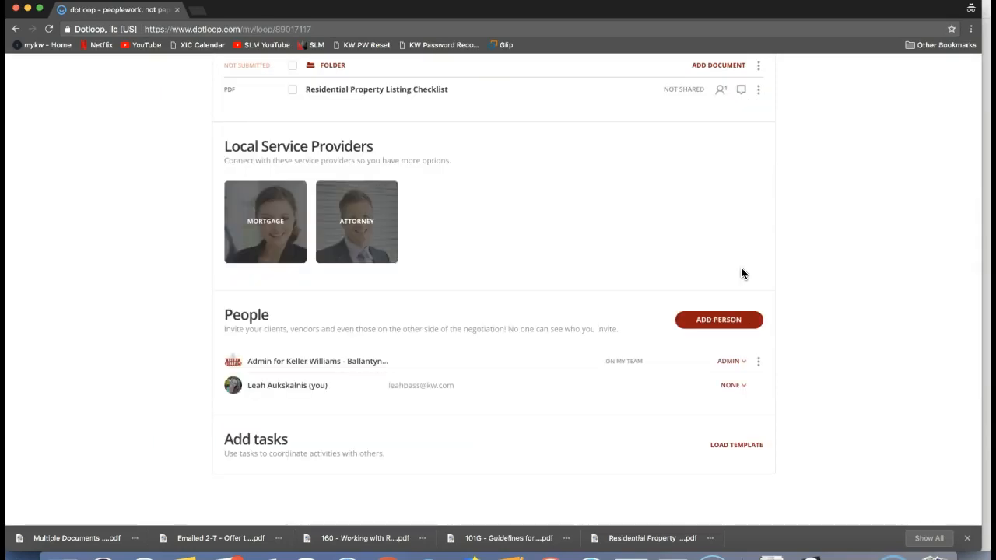
scroll(741, 268, "up", 3)
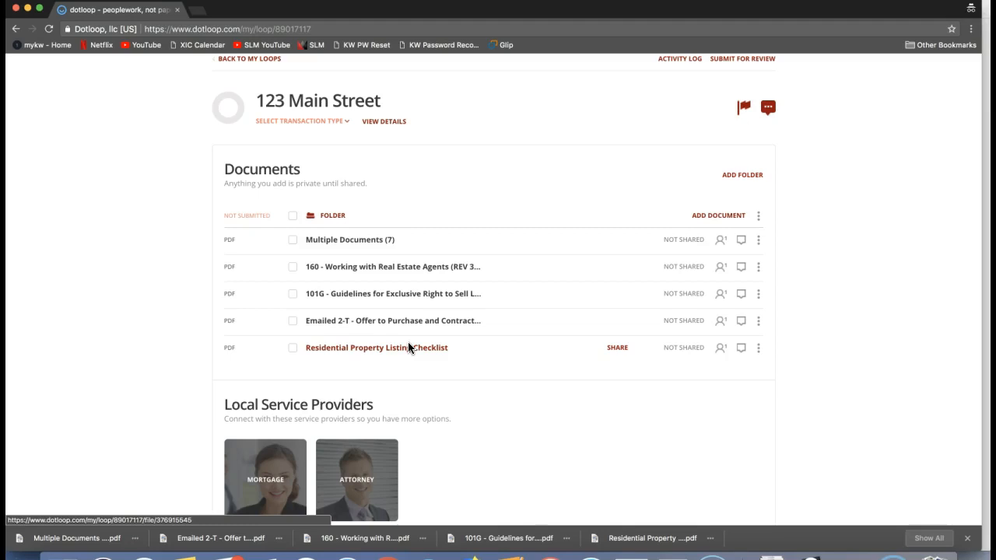
Start adding a person to the loop and enter the first seller's full name and e-mail address
scroll(408, 343, "down", 5)
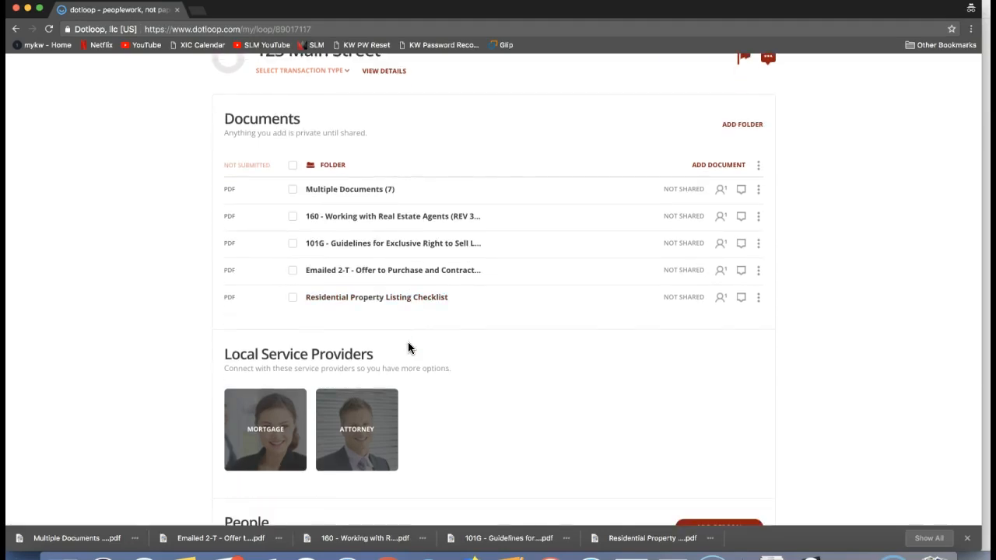
scroll(409, 346, "down", 5)
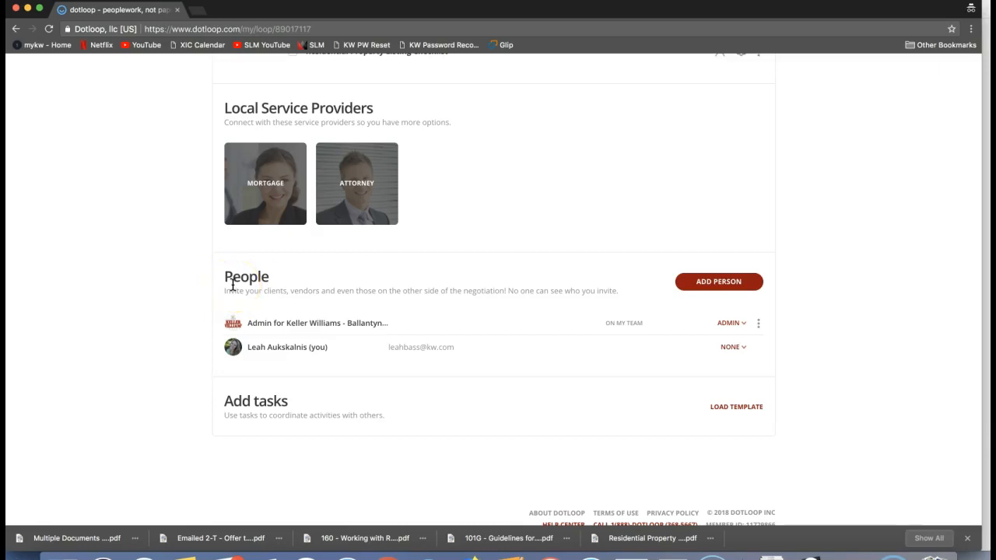
left_click(731, 288)
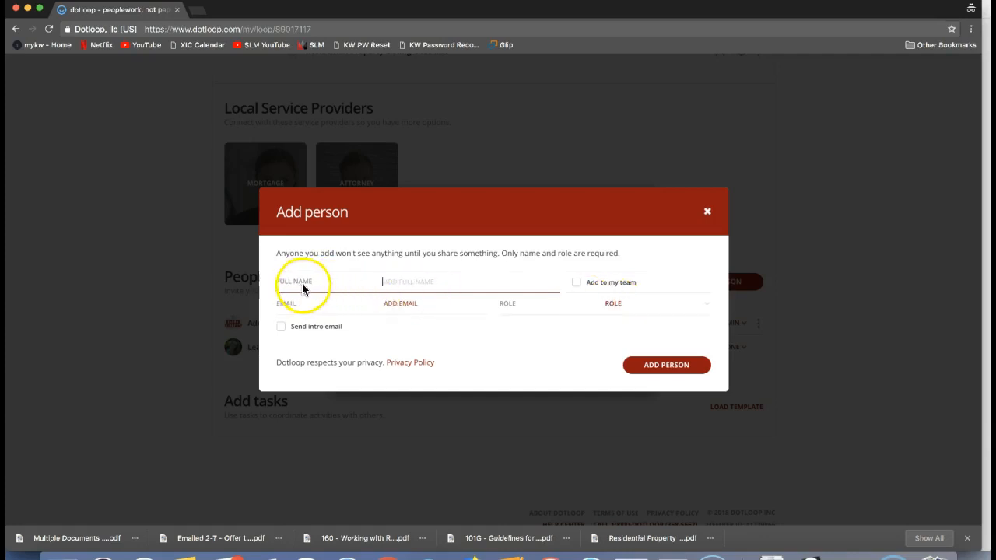
type("Tony Stark")
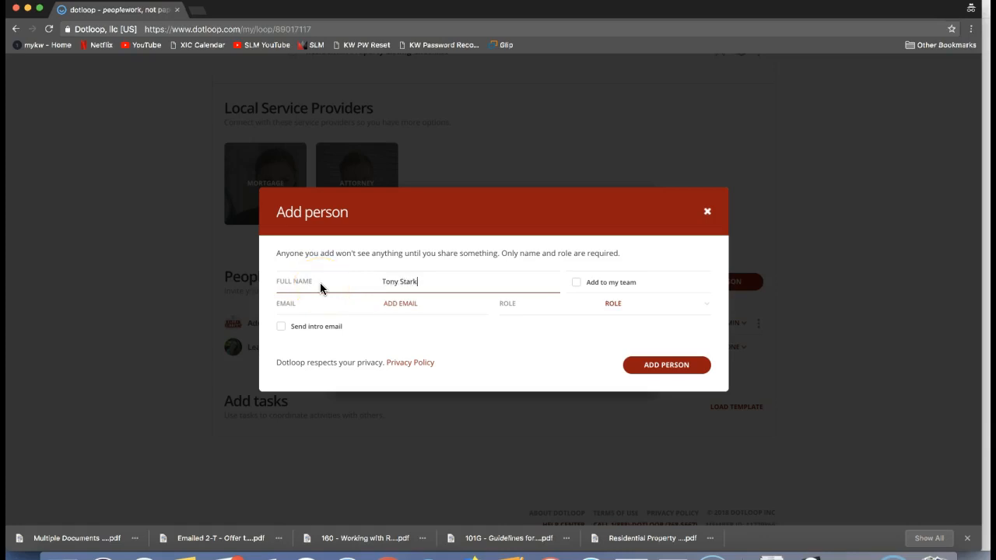
left_click(389, 307)
left_click(391, 306)
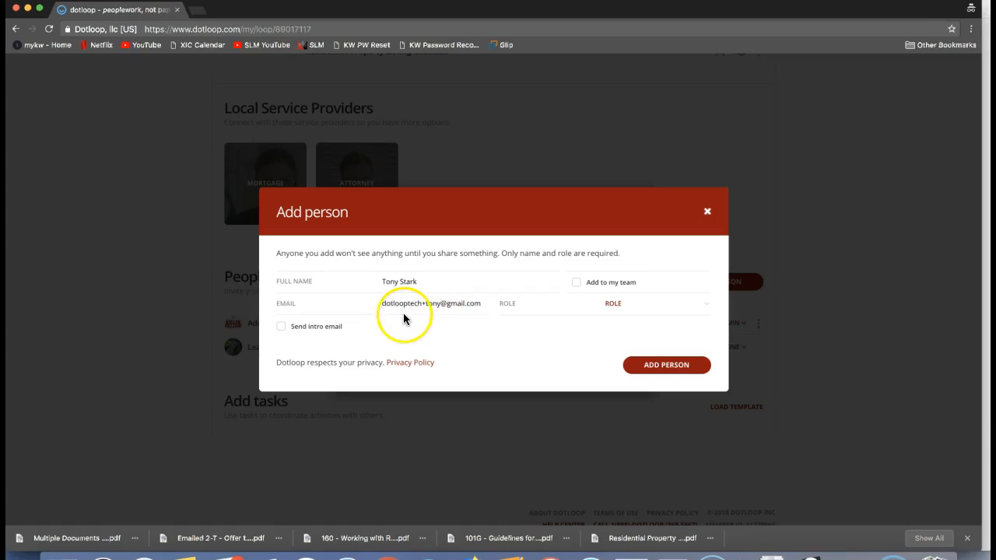
Set the person's role to Seller and add them to the loop, leaving the remaining contact fields empty
left_click(639, 312)
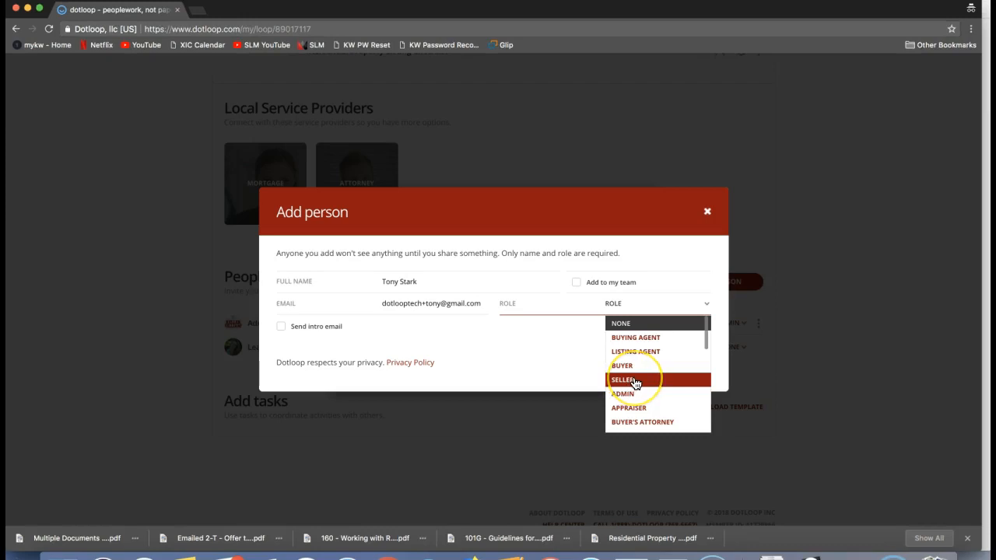
left_click(634, 381)
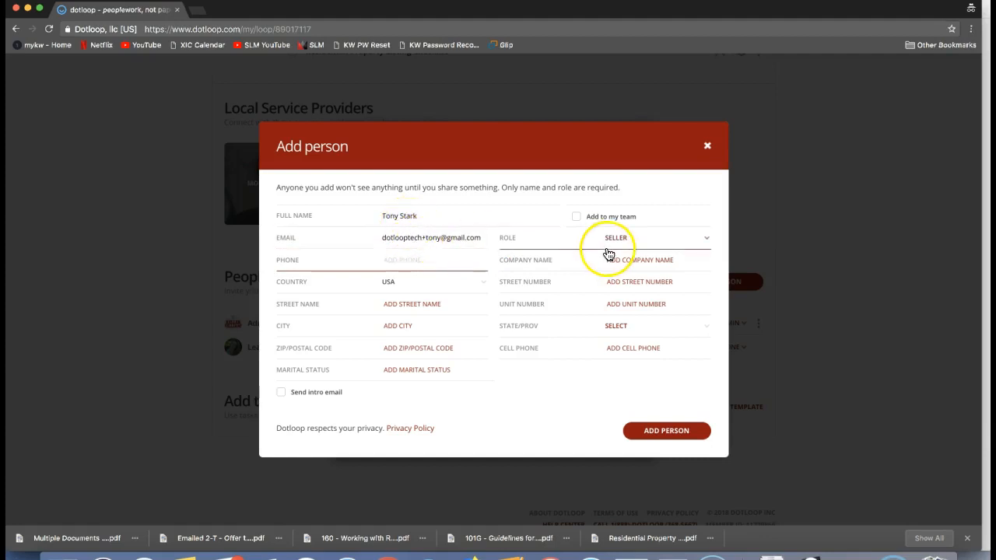
left_click(648, 432)
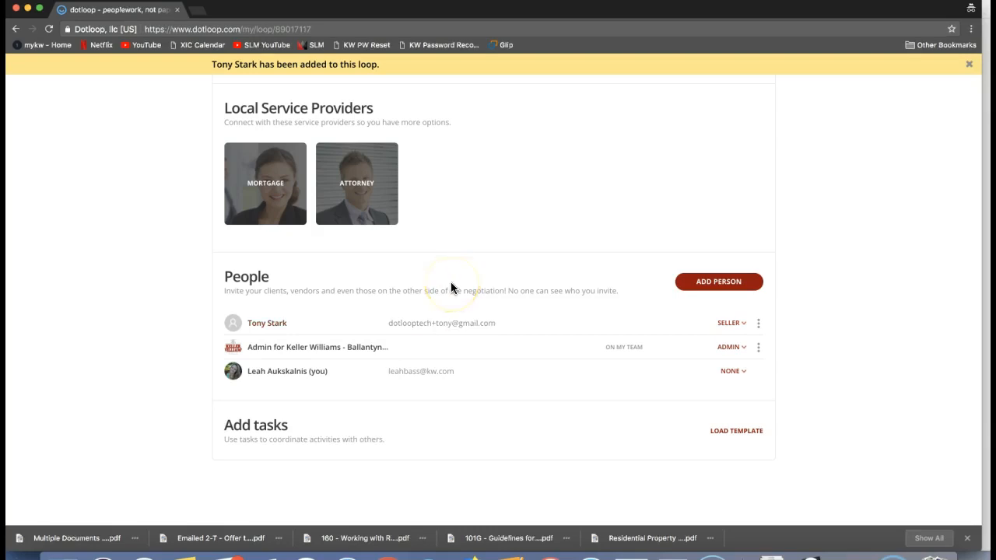
scroll(451, 282, "up", 5)
scroll(450, 287, "up", 3)
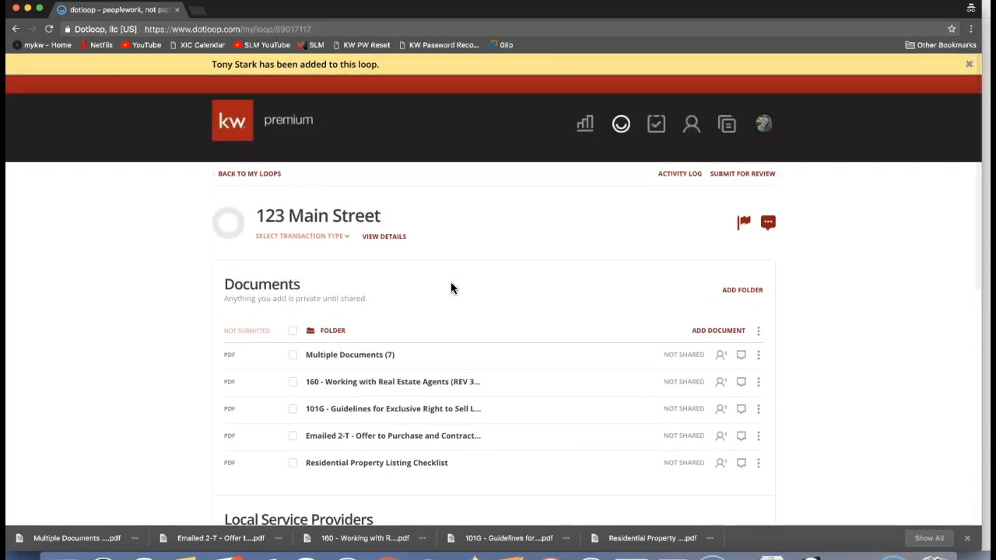